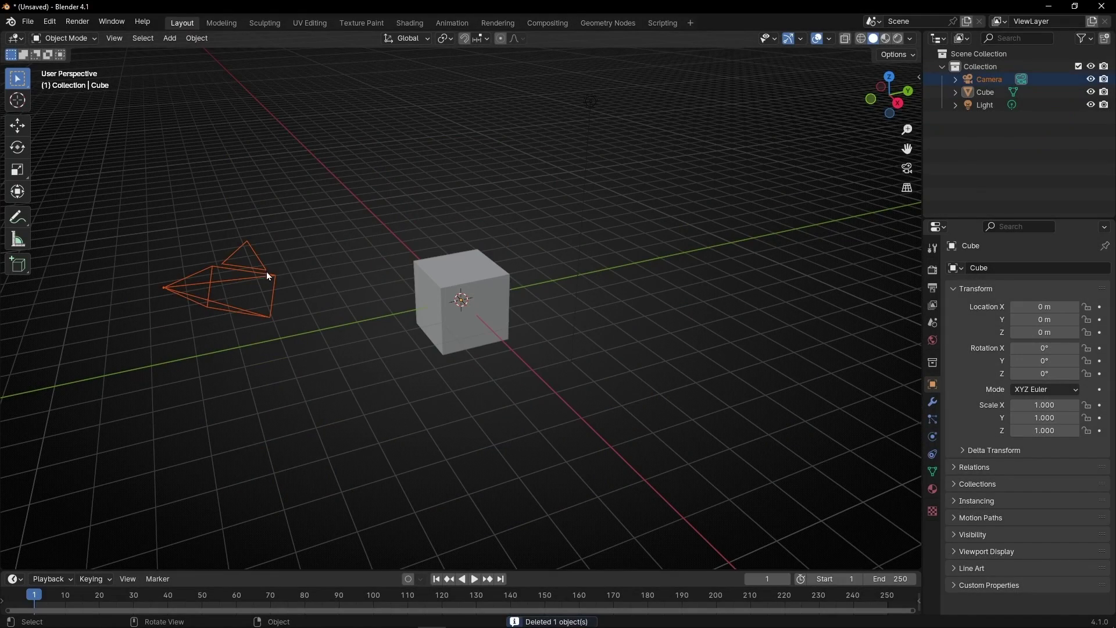
Step: Delete the camera and reduce the Geometry Nodes workspace to a wide viewport and node editor without the spreadsheet
key("Delete")
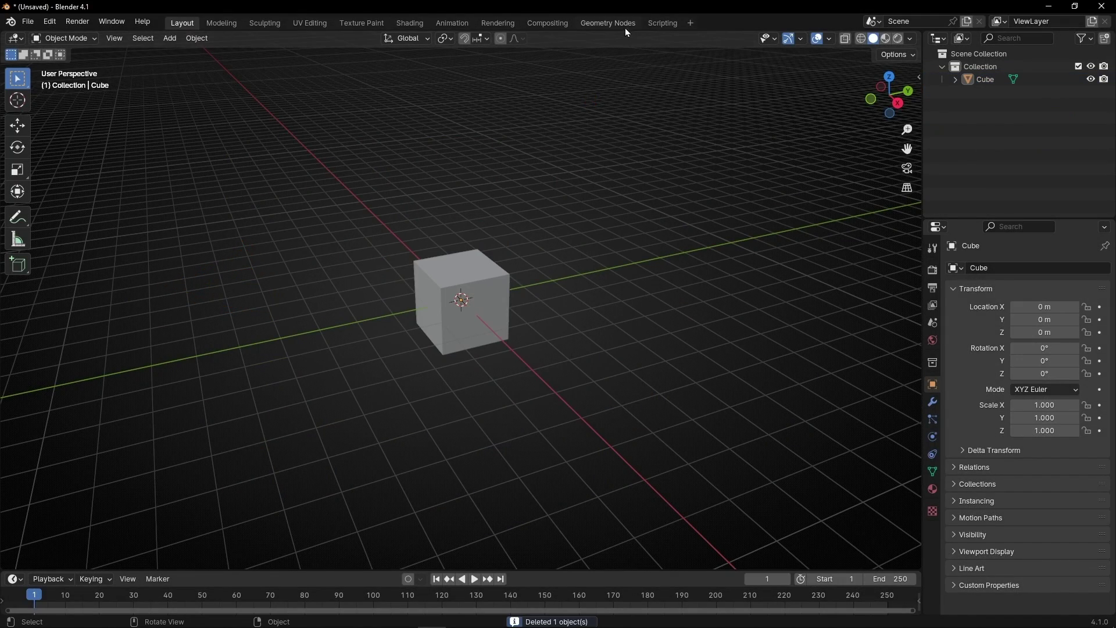
left_click(625, 28)
left_click_drag(913, 125, 1107, 125)
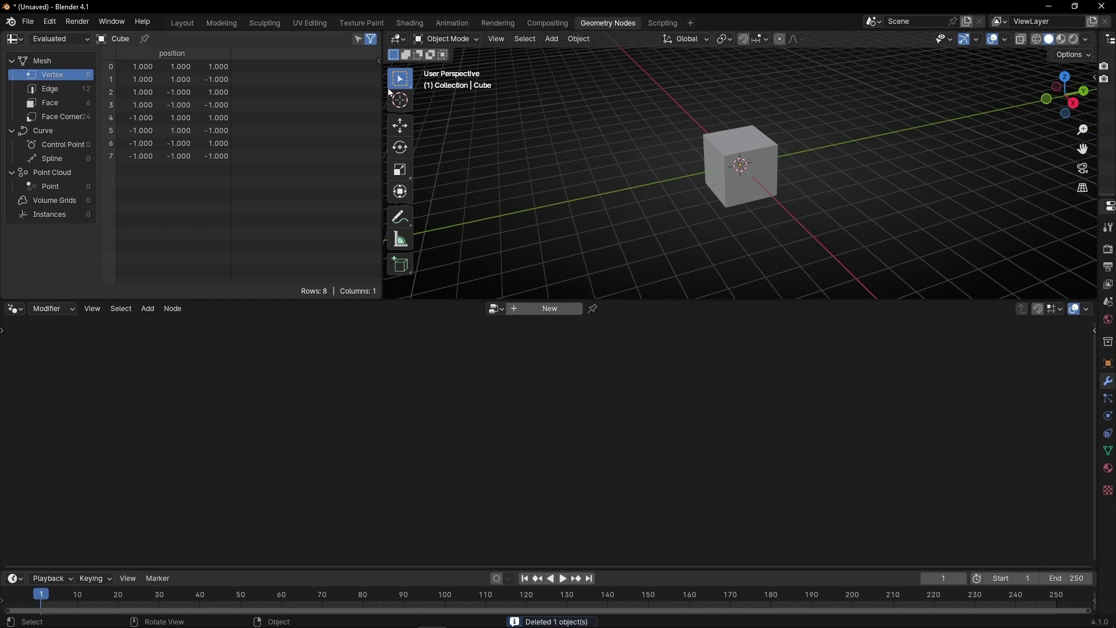
right_click(323, 43)
left_click(266, 164)
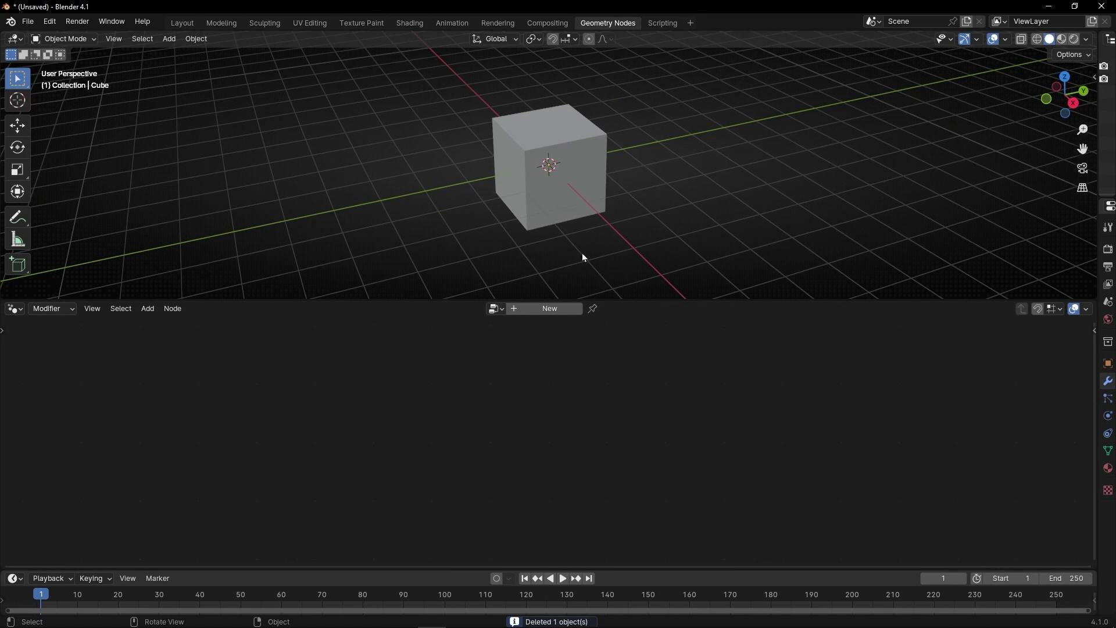
Step: Create a new geometry node tree on the cube and insert an Extrude Mesh node between Group Input and Group Output
left_click(549, 308)
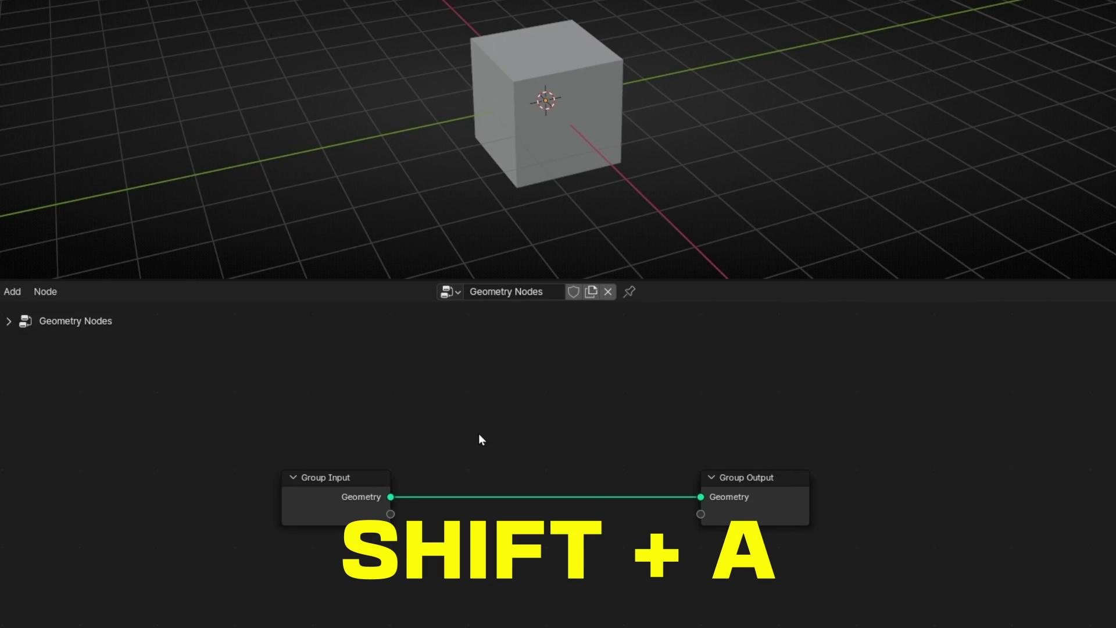
key("shift+a")
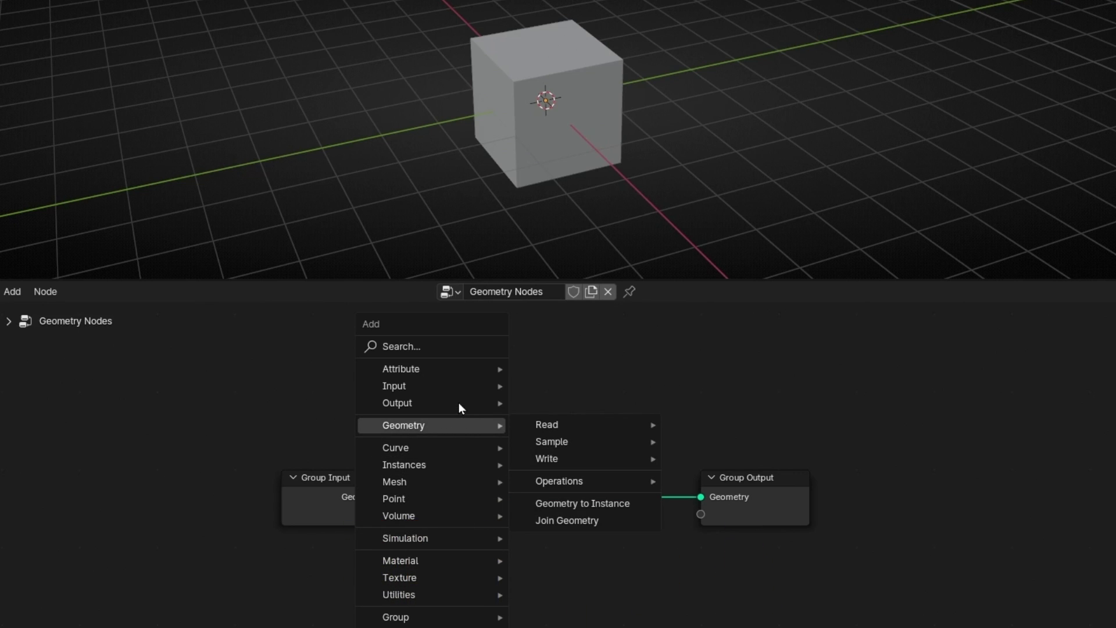
type("extrude")
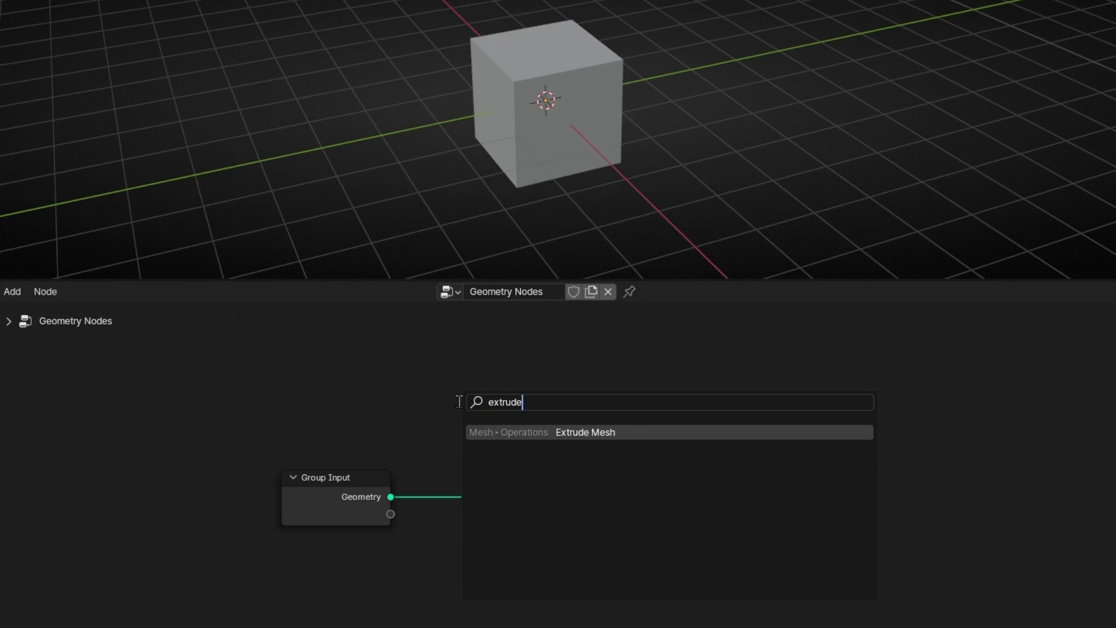
key("Return")
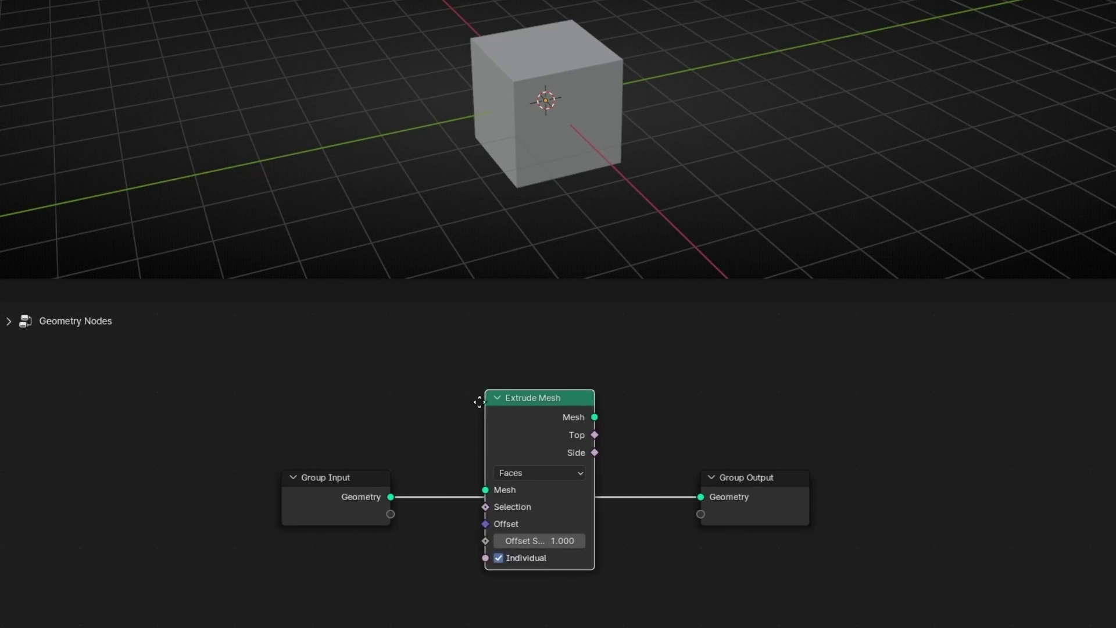
left_click(480, 399)
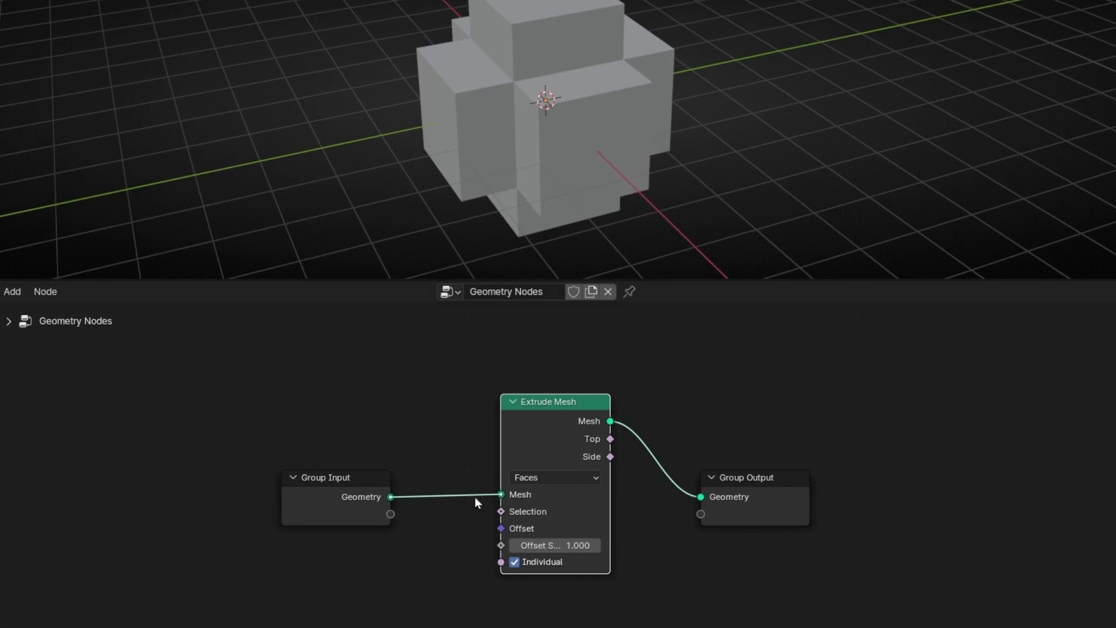
Step: Cut the links from Group Input to Extrude Mesh and from Extrude Mesh to Group Output
left_click_drag(501, 494, 439, 497)
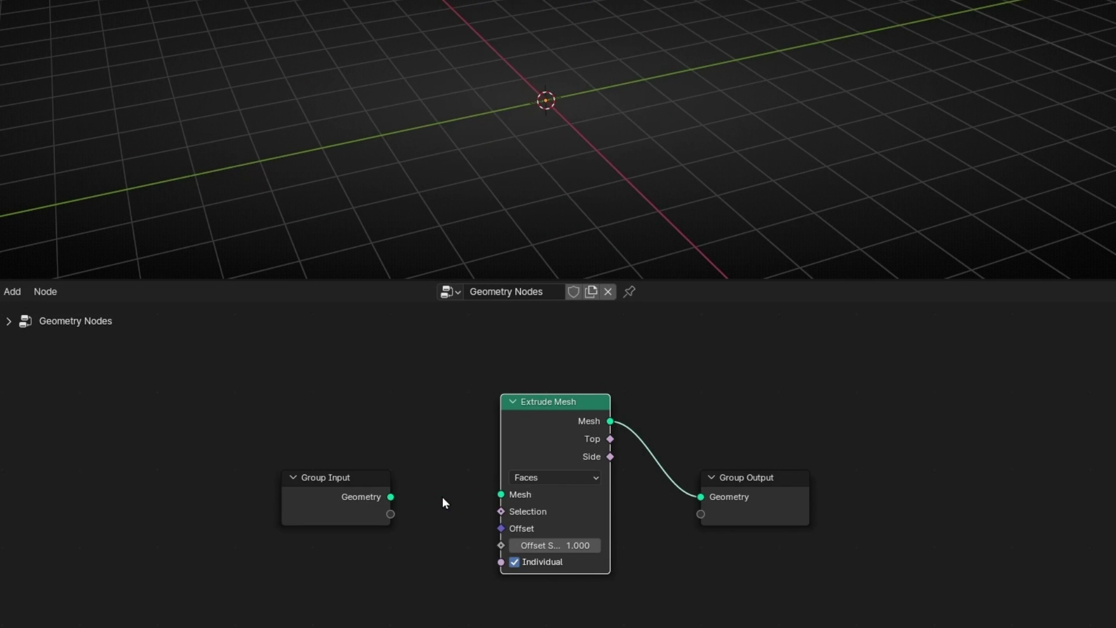
key("ctrl+z")
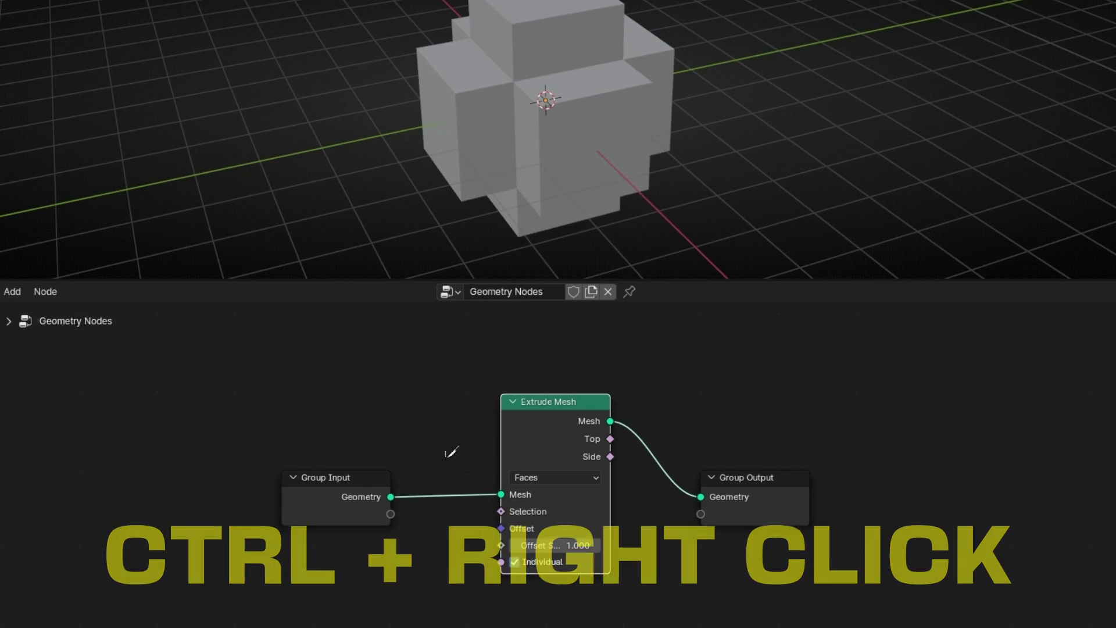
right_click_drag(445, 452, 448, 565, "ctrl")
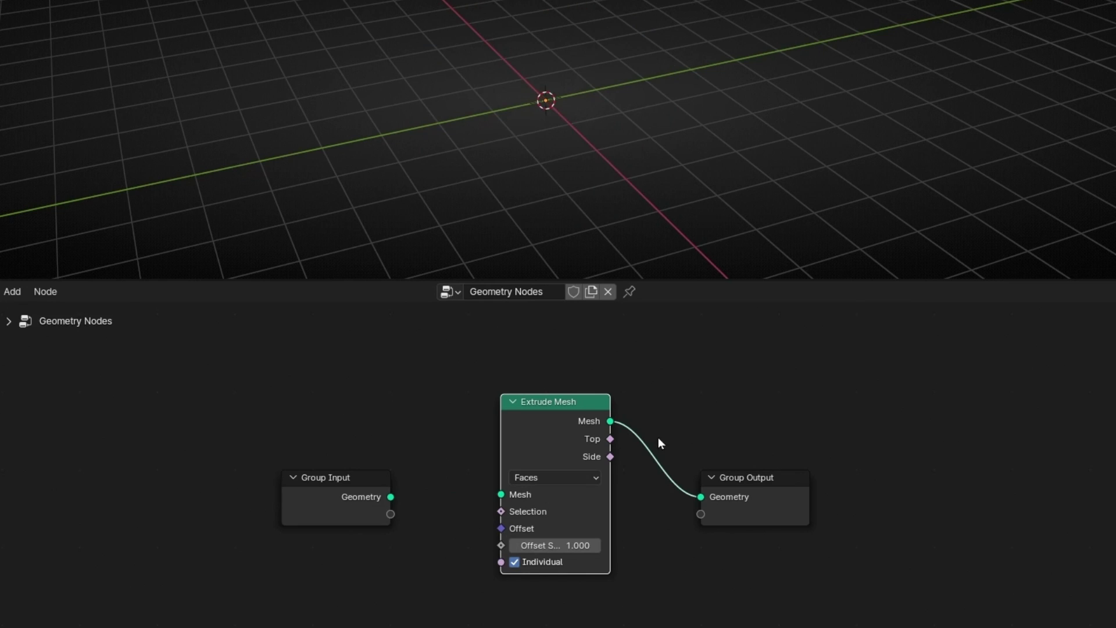
right_click_drag(657, 451, 655, 457, "ctrl")
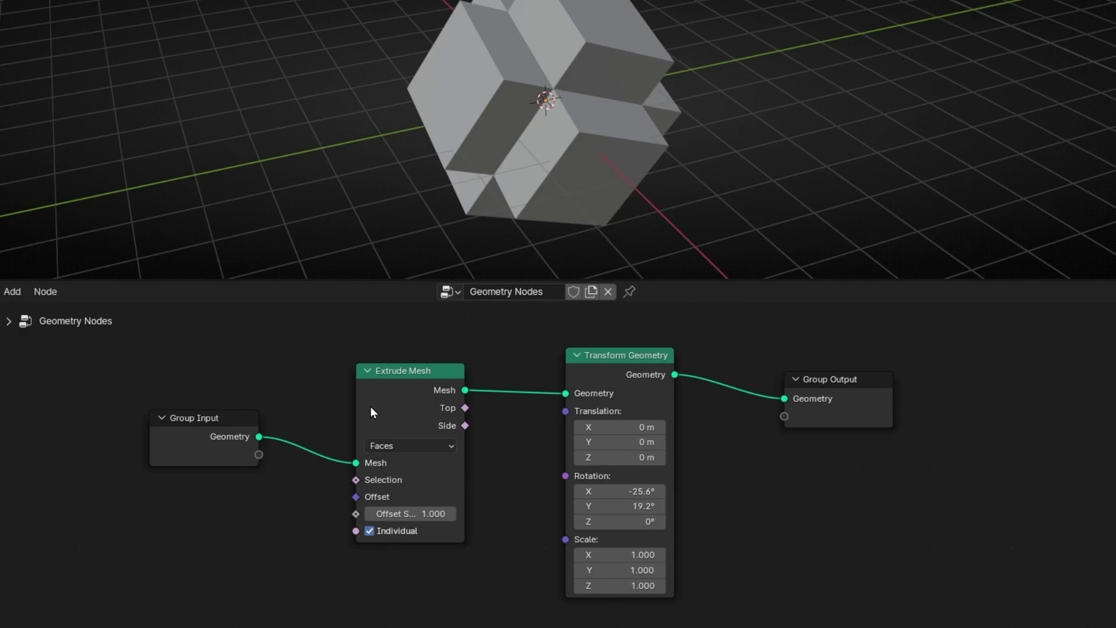
Step: Mute and unmute the Extrude Mesh and Transform Geometry nodes, first individually and finally both together
left_click(370, 406)
key("m")
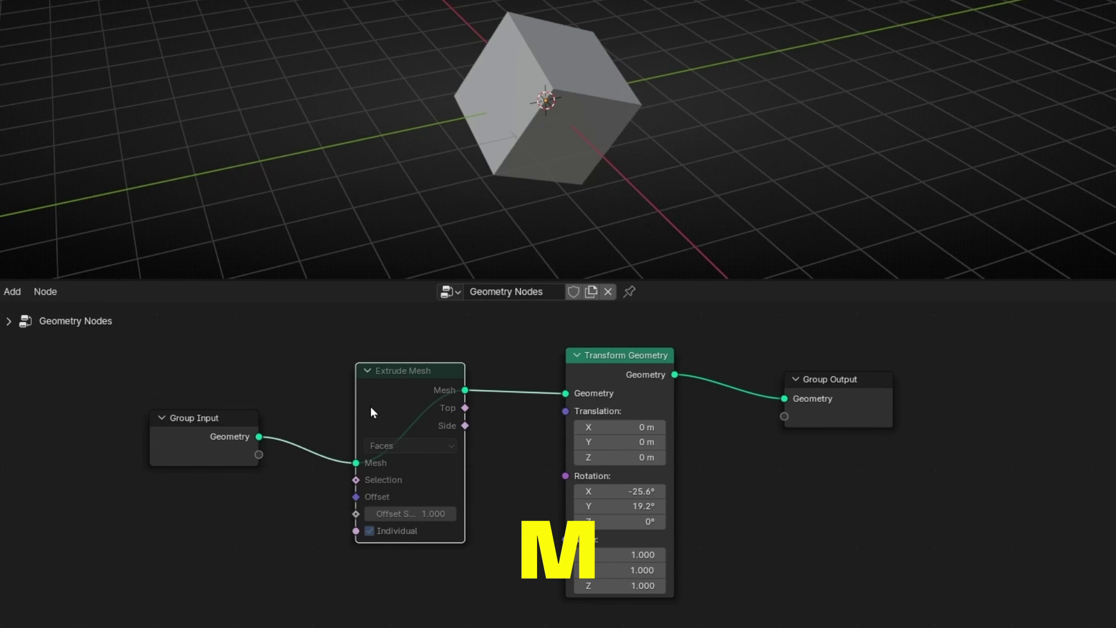
key("m")
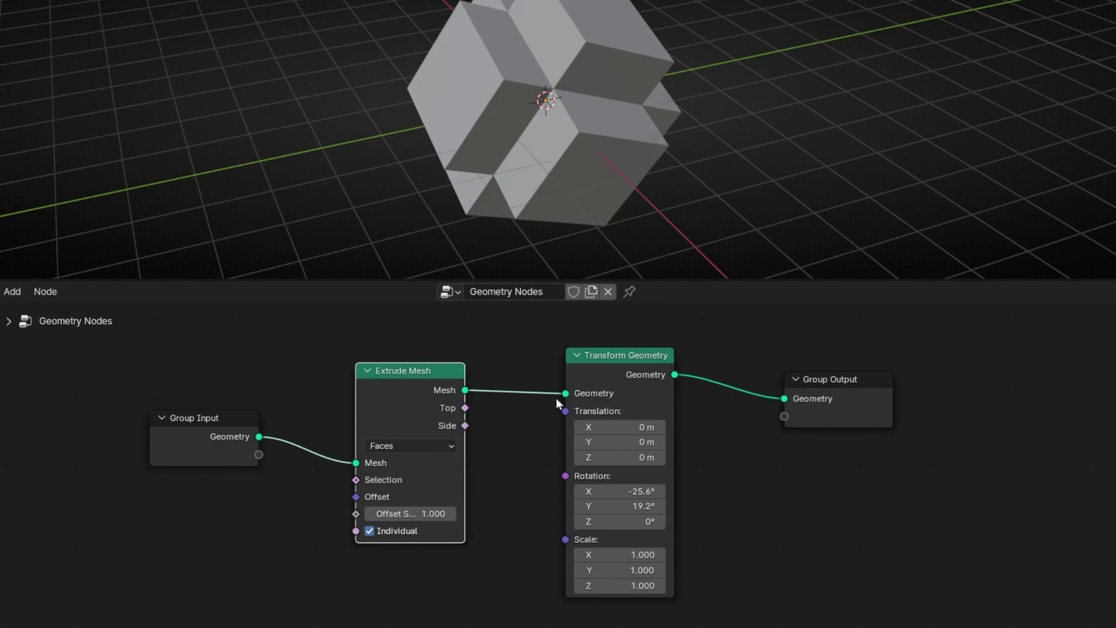
left_click(662, 407)
key("m")
key("m")
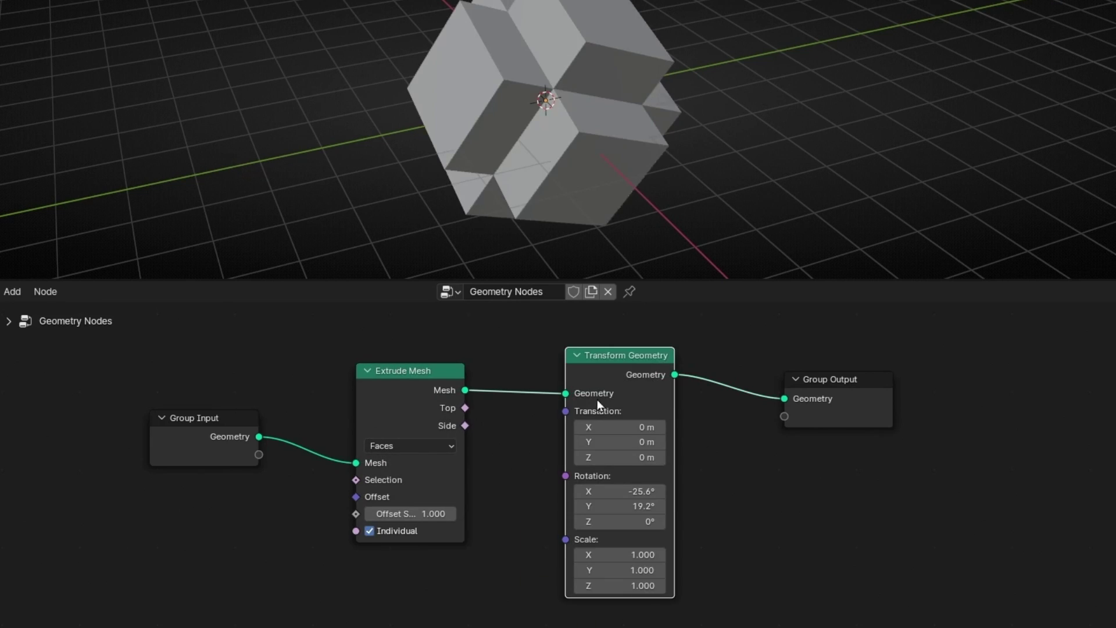
left_click_drag(315, 343, 671, 515)
key("m")
key("m")
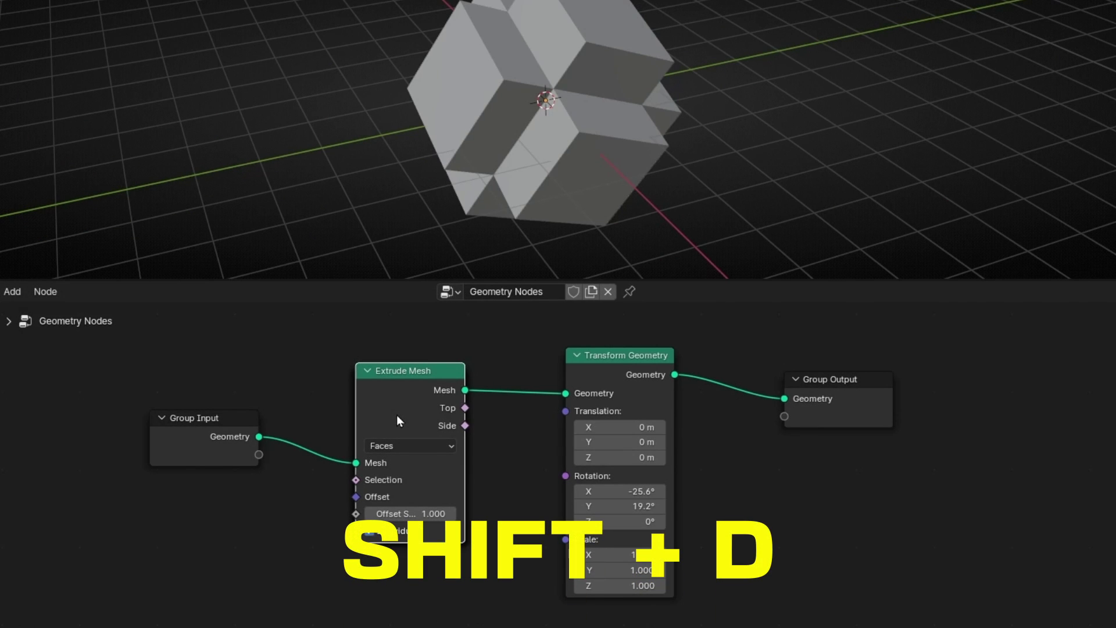
Step: Duplicate the Extrude Mesh node and insert the copy between the original and the Transform Geometry node
key("shift+d")
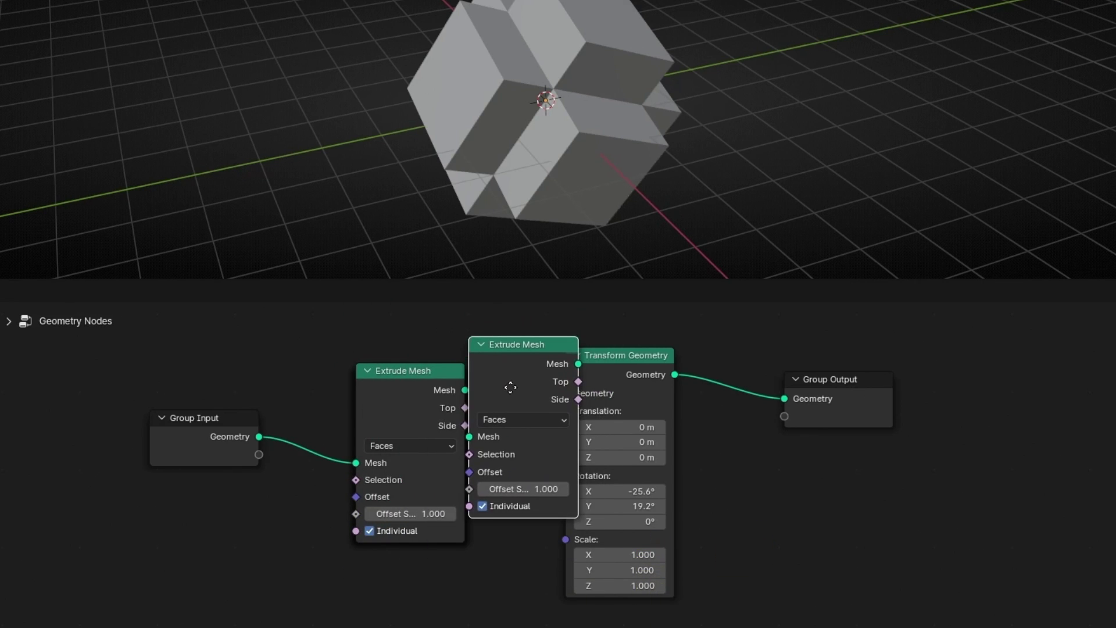
left_click(520, 393)
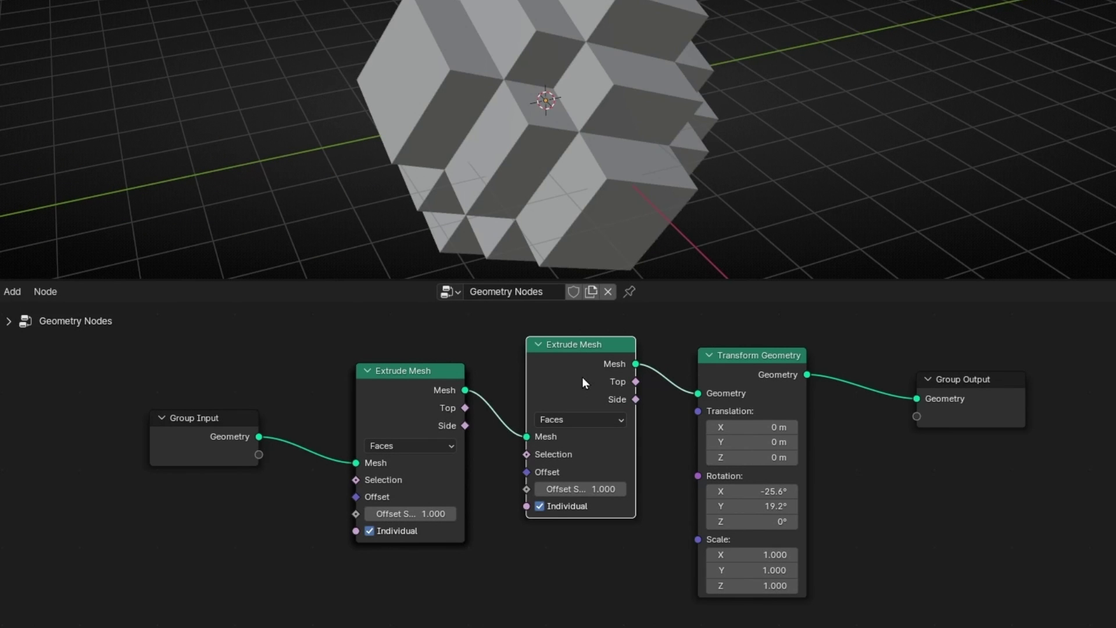
Step: Try deleting the duplicated Extrude Mesh node and linking the original directly to Transform Geometry, and undo both changes
key("x")
key("ctrl+z")
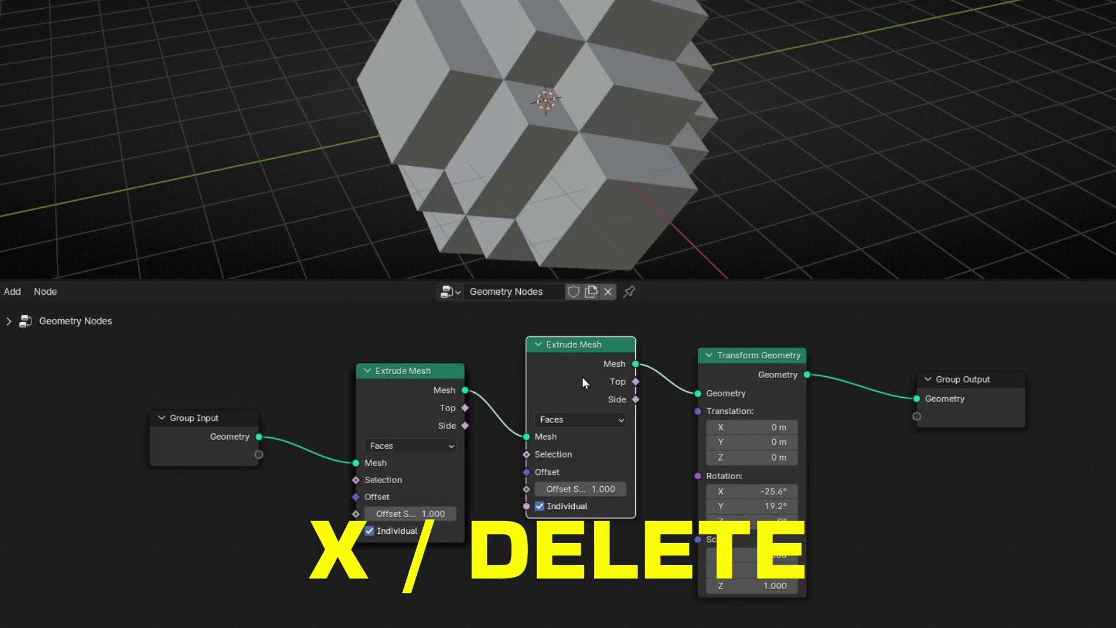
key("x")
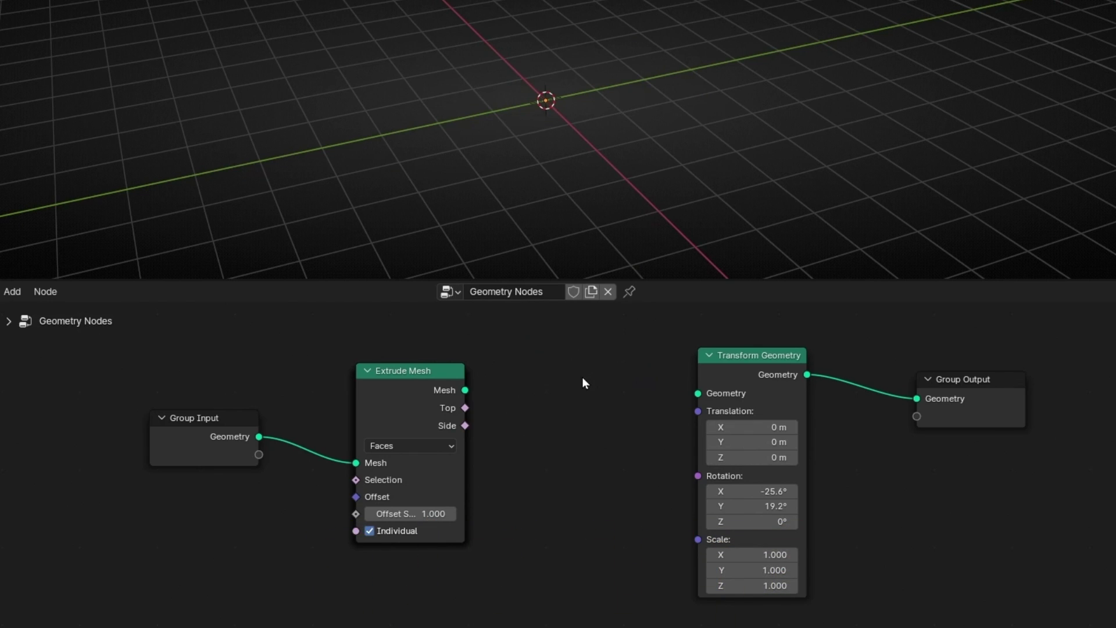
left_click_drag(464, 390, 701, 394)
key("ctrl+z")
key("ctrl+z")
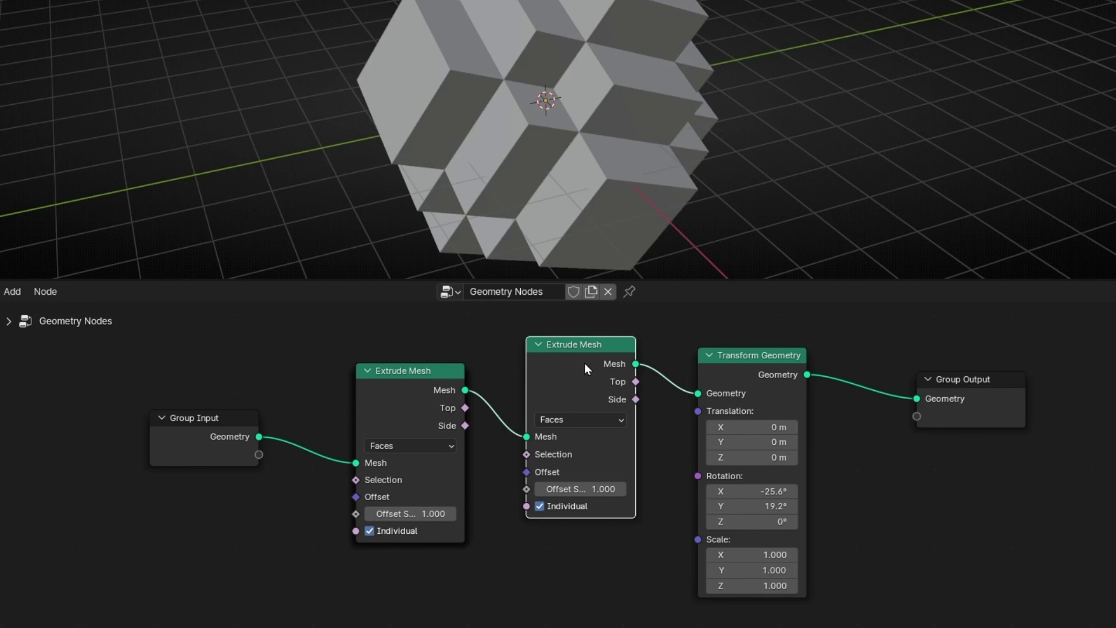
Step: Dissolve the duplicated Extrude Mesh node while keeping the chain linked, and pull the original Extrude Mesh out of its links
key("ctrl+x")
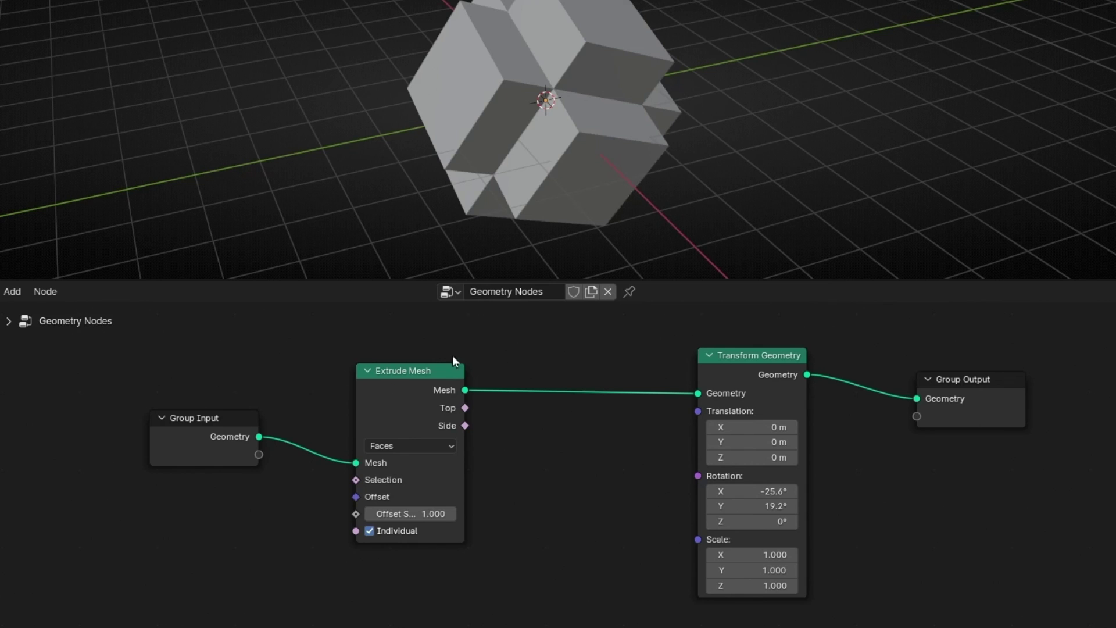
left_click(421, 411)
left_click_drag(423, 411, 461, 392, "alt")
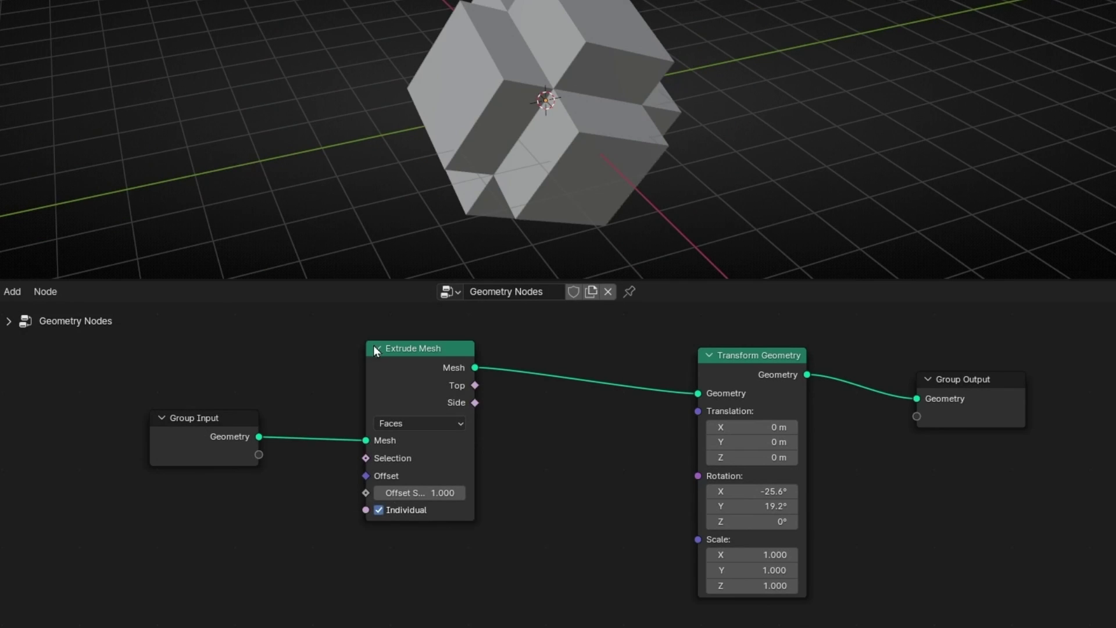
Step: Collapse and re-expand the Extrude Mesh node and the Transform Geometry node
left_click(378, 347)
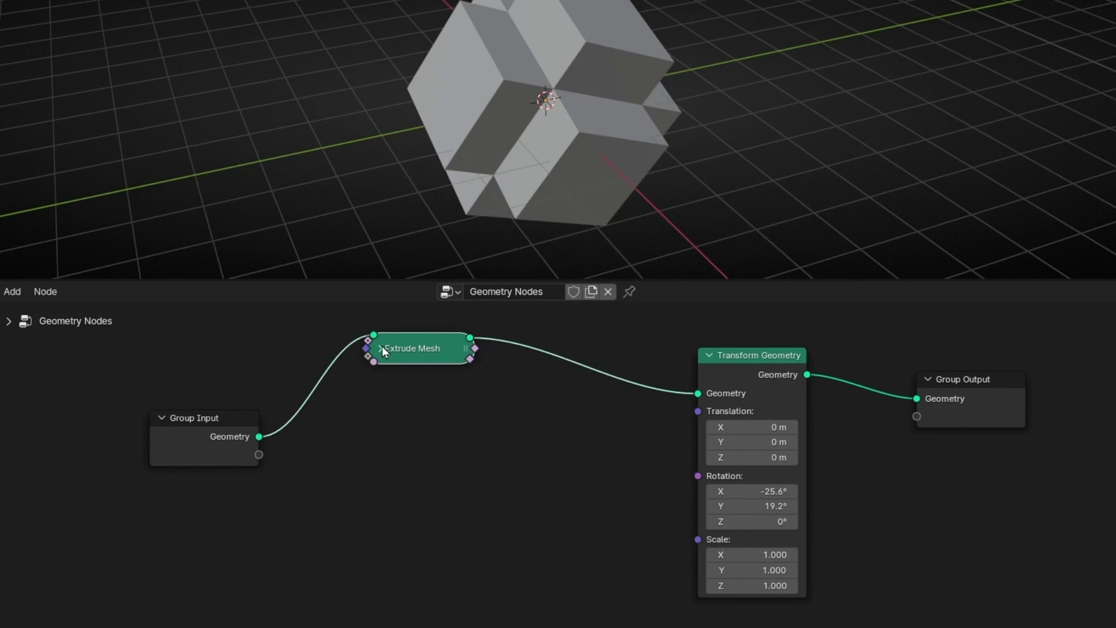
left_click(382, 347)
key("h")
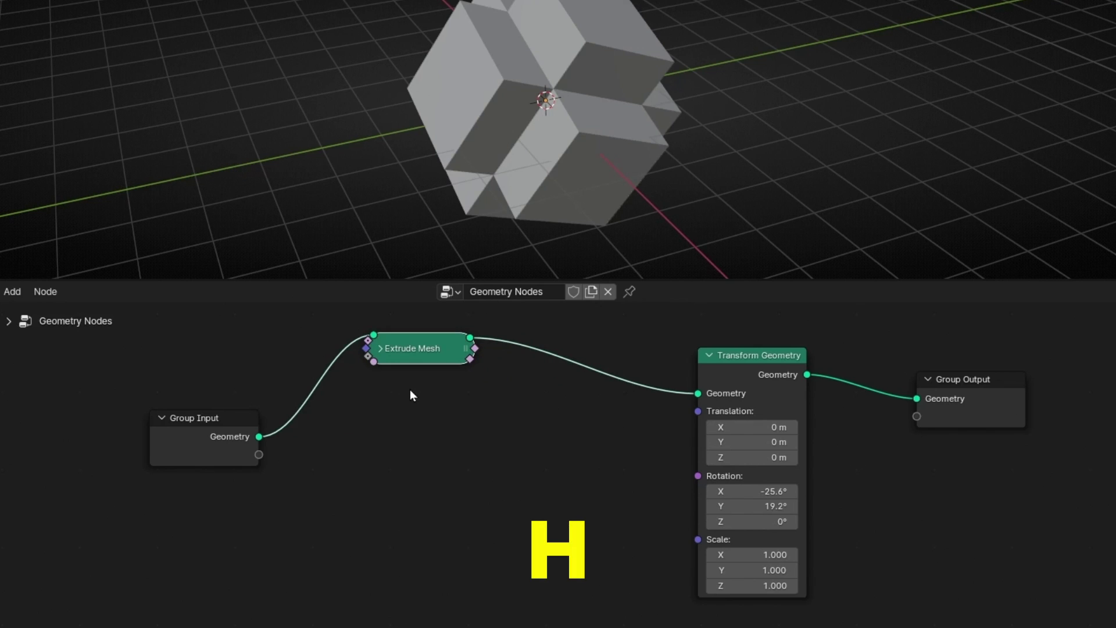
key("h")
left_click(754, 383)
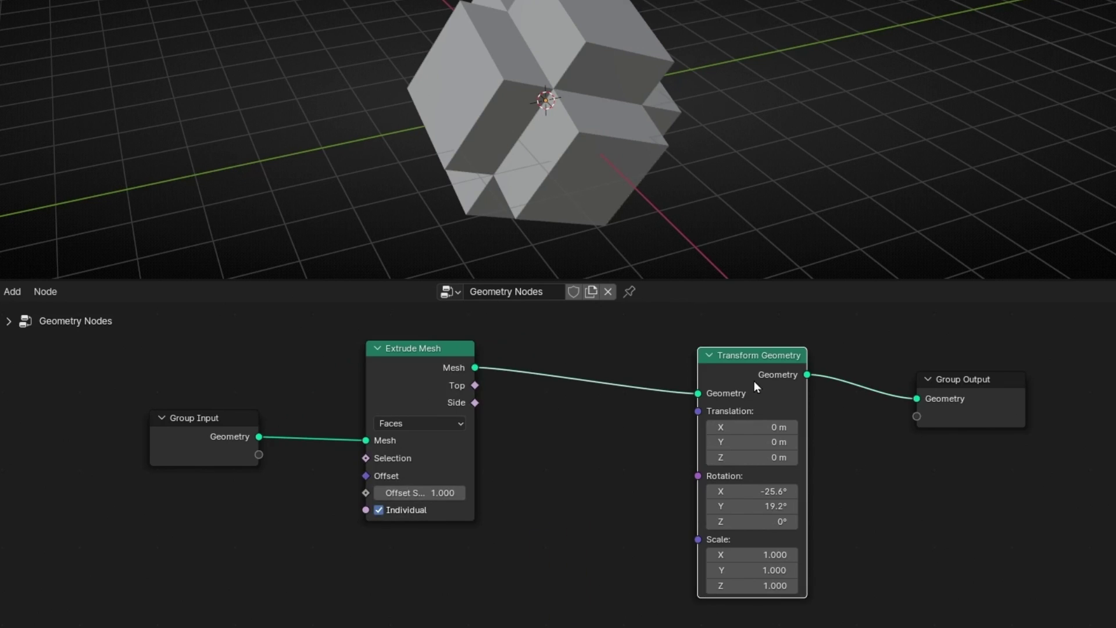
key("h")
key("h")
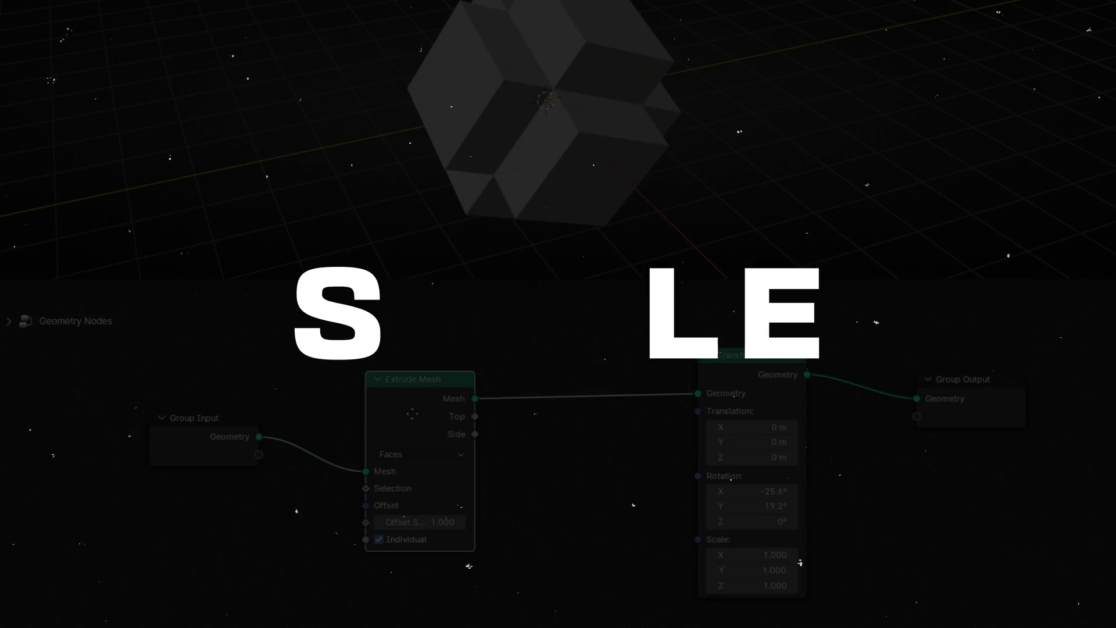
Step: Reposition the Extrude Mesh node and scale the spacing between it and Transform Geometry, followed by the spacing of all nodes
left_click_drag(412, 414, 386, 381)
left_click_drag(322, 320, 834, 610)
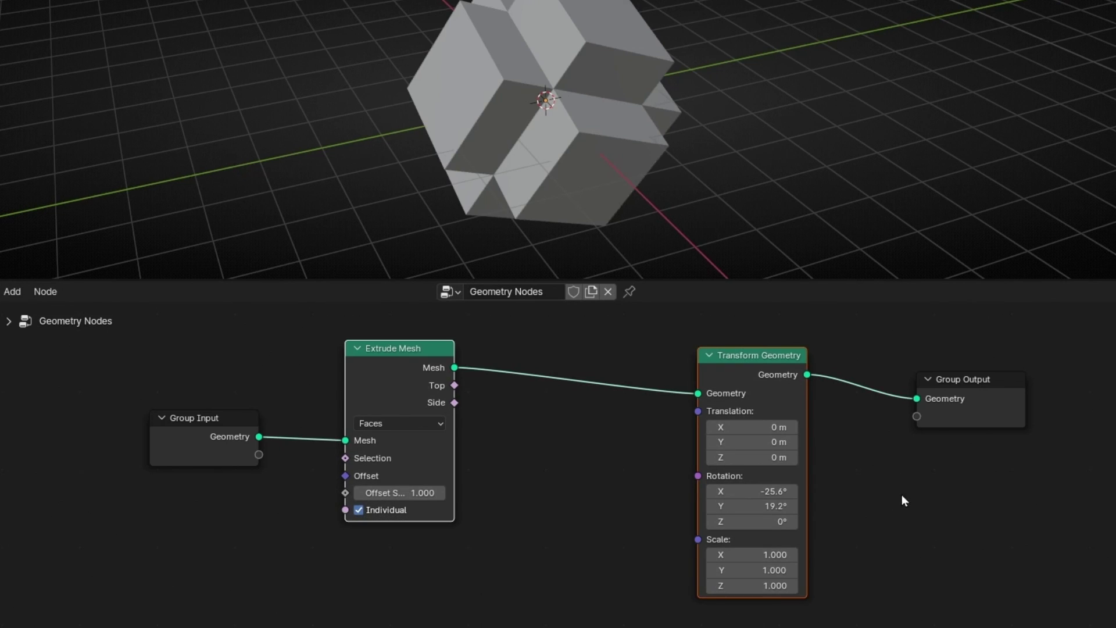
right_click_drag(523, 345, 1014, 503, "ctrl")
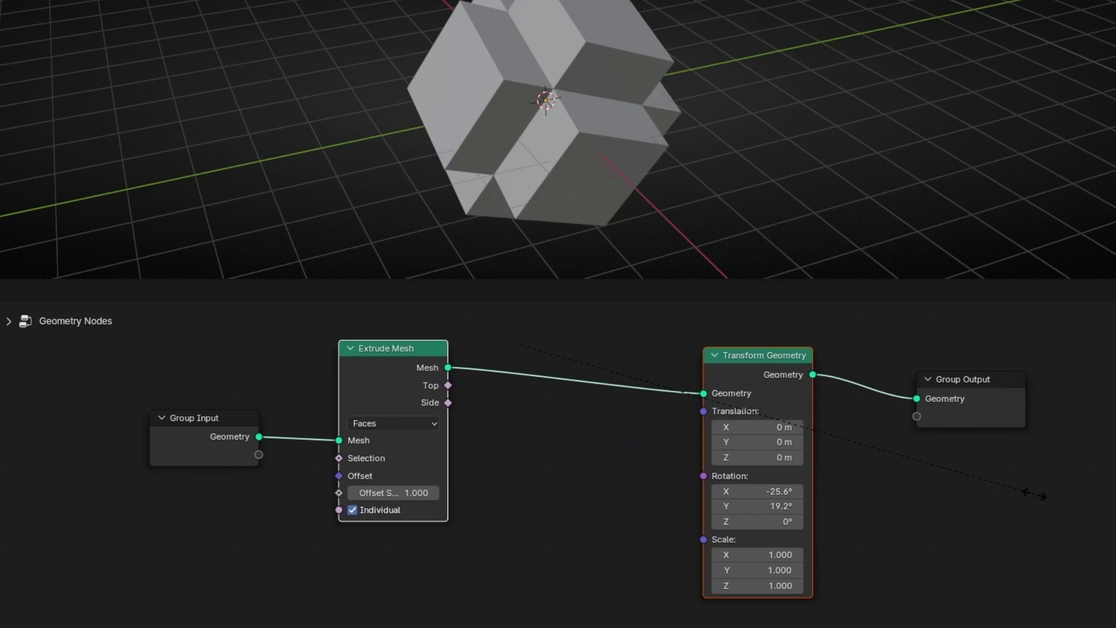
left_click(1007, 499)
left_click_drag(79, 328, 1033, 574)
key("s")
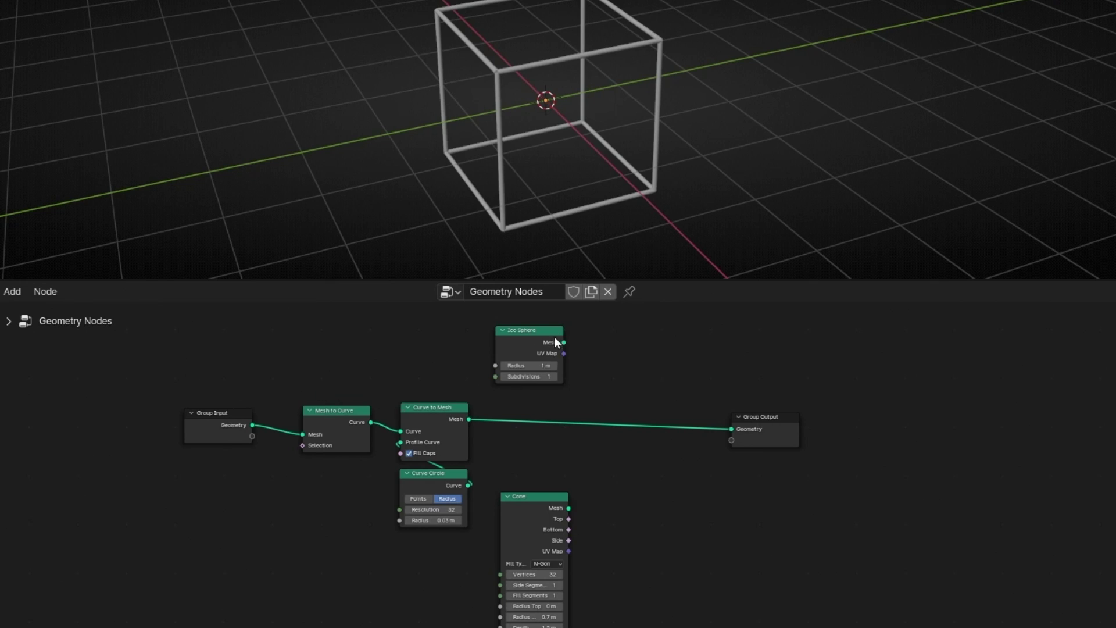
Step: Link the Ico Sphere, Cone, Group Input and Mesh to Curve outputs to the Group Output in turn, ending on Curve to Mesh
left_click_drag(563, 343, 730, 428)
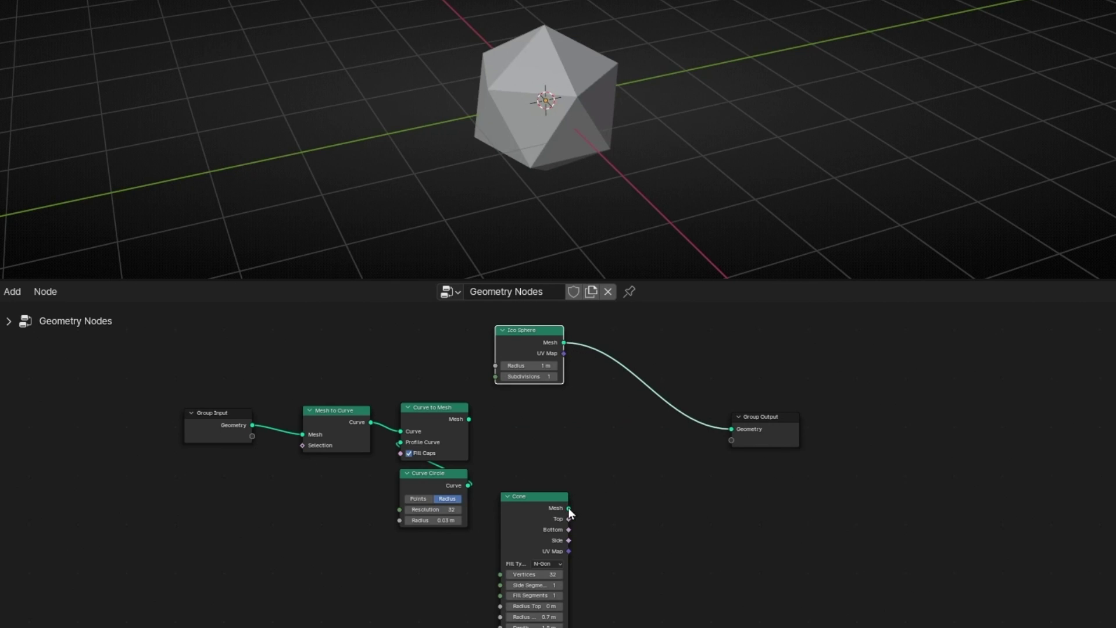
left_click_drag(568, 508, 730, 430)
left_click_drag(469, 419, 731, 429)
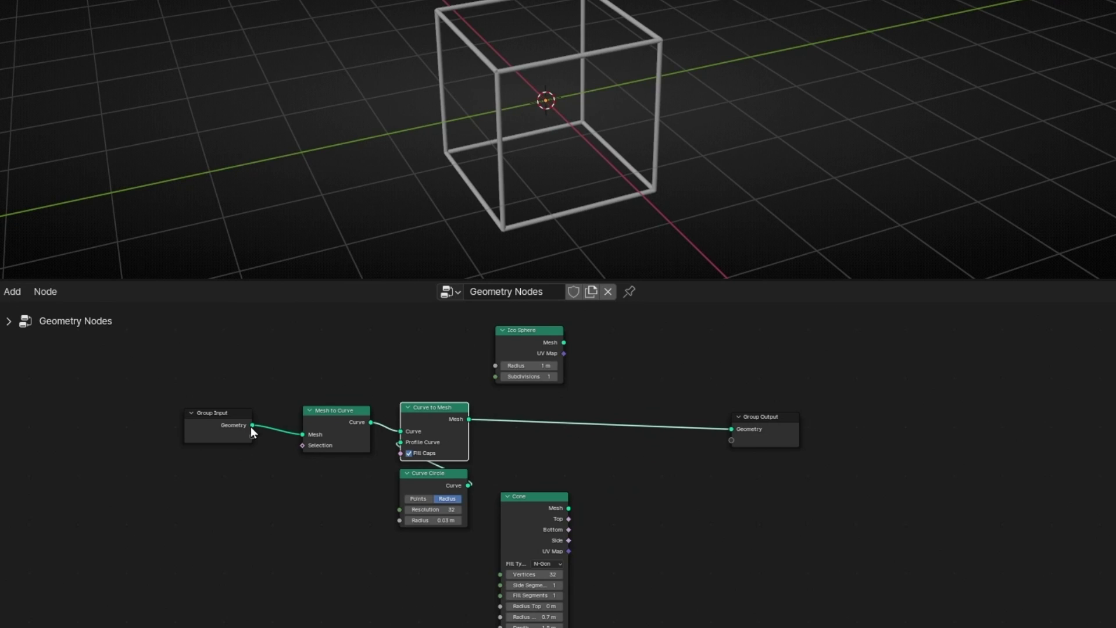
left_click_drag(252, 425, 731, 428)
left_click_drag(370, 422, 731, 429)
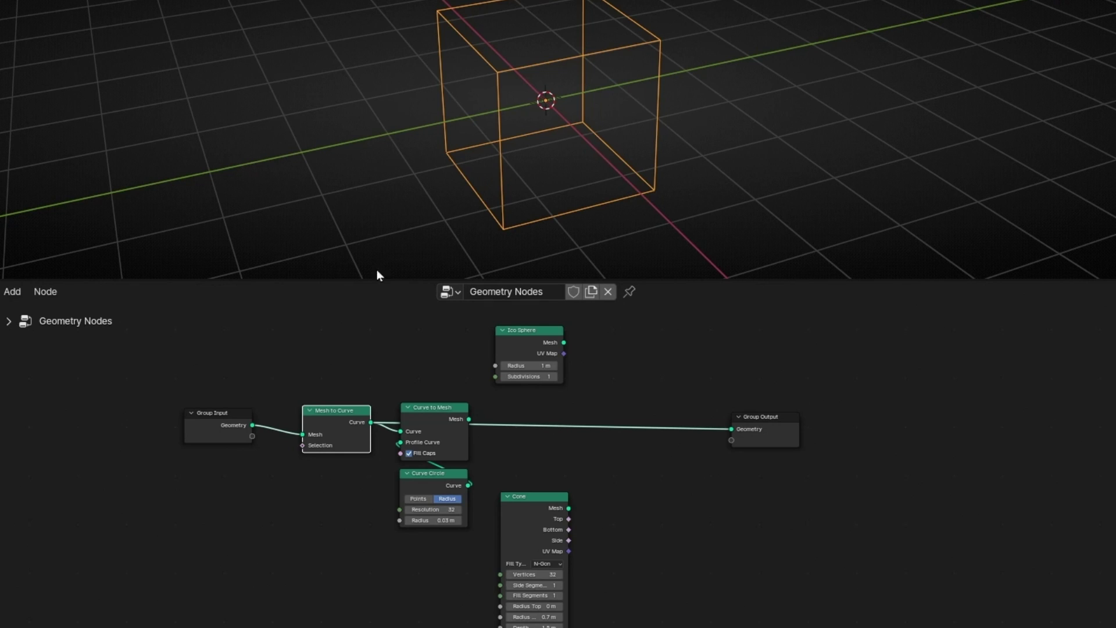
left_click_drag(469, 416, 742, 427)
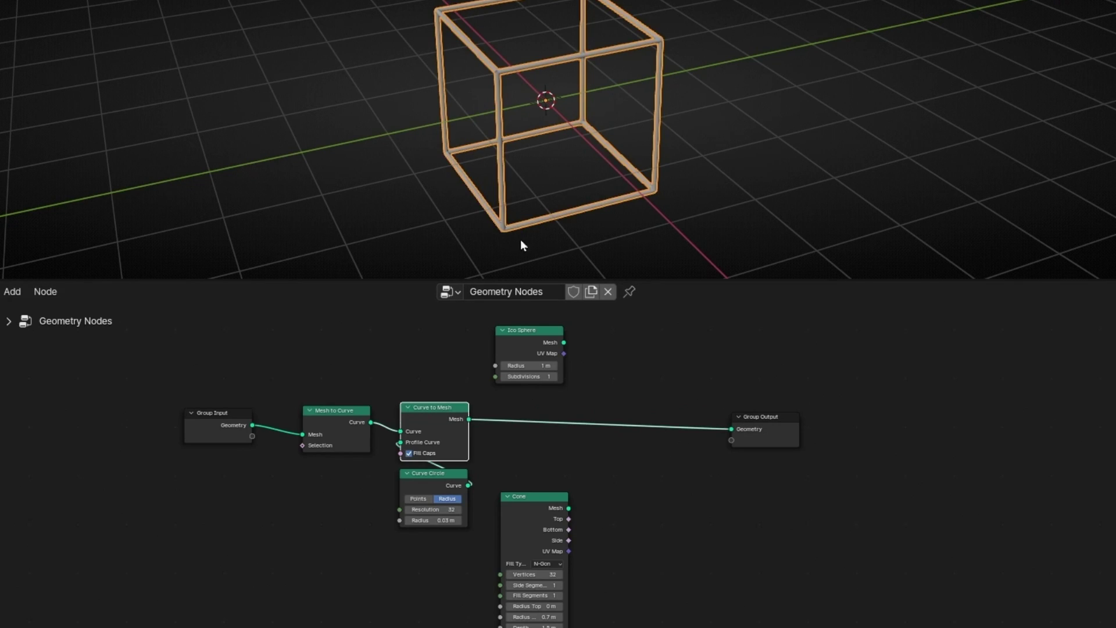
left_click(696, 247)
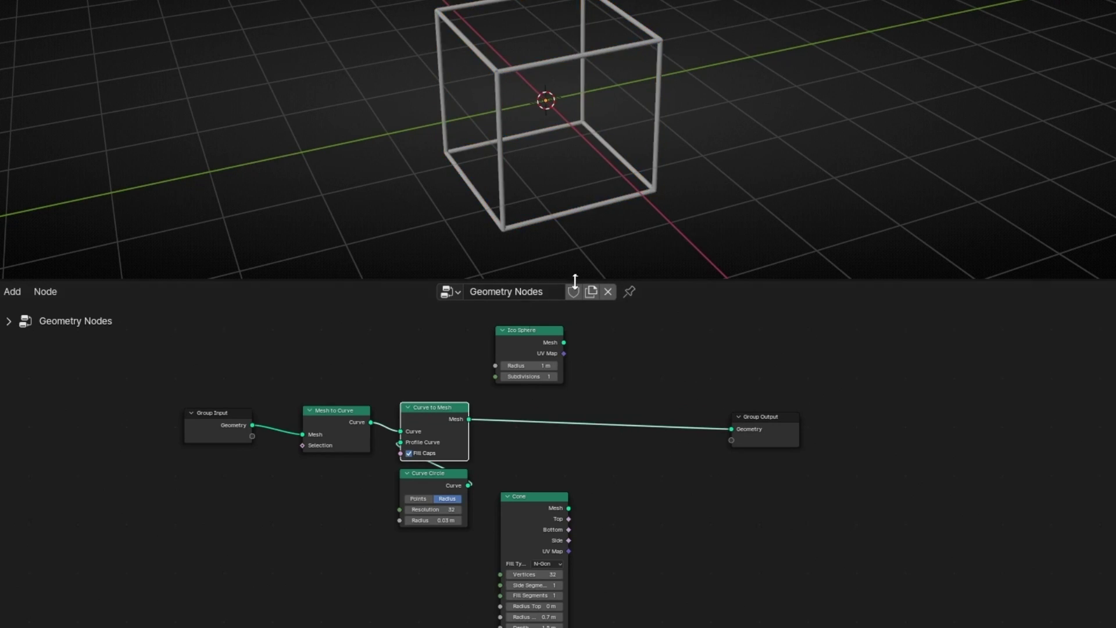
Step: Preview the Group Input and the Ico Sphere in turn by linking each one's output to the Group Output
left_click(207, 416)
key("o")
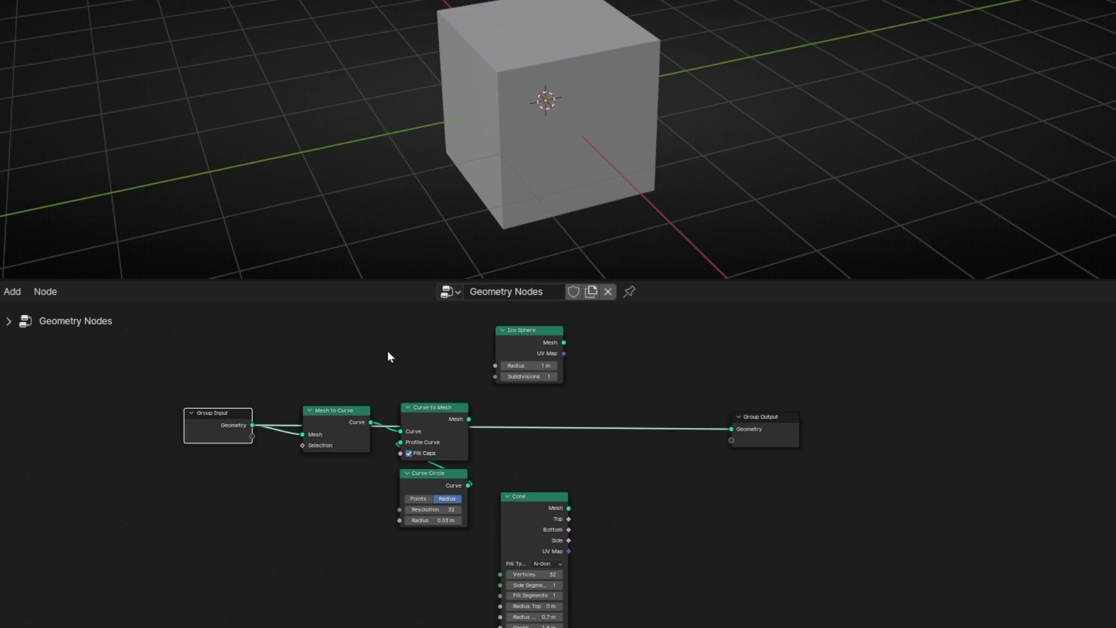
left_click(292, 476, "alt+shift")
left_click(508, 351)
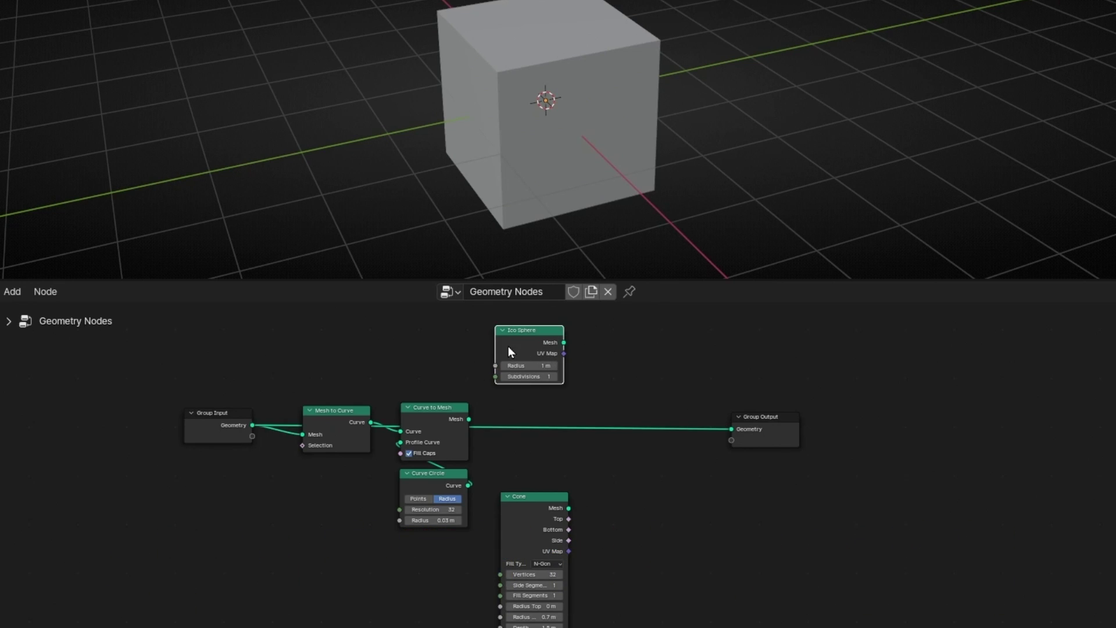
left_click(508, 347, "ctrl+shift")
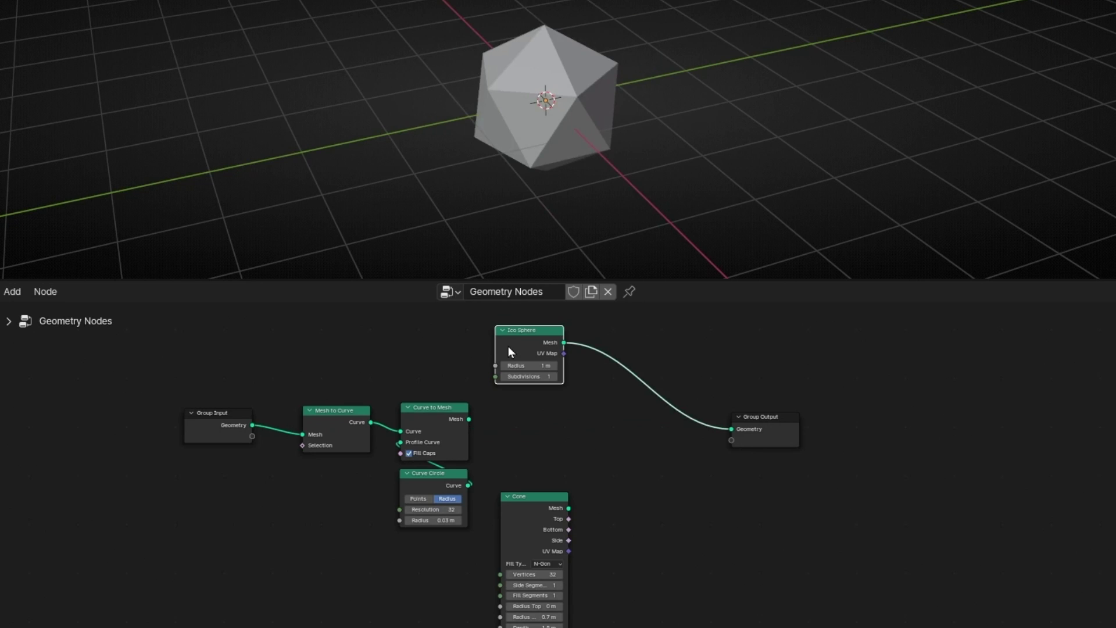
Step: Preview the Cone, Curve to Mesh, Mesh to Curve and Group Input nodes in turn through the Group Output
left_click(529, 510, "ctrl+shift")
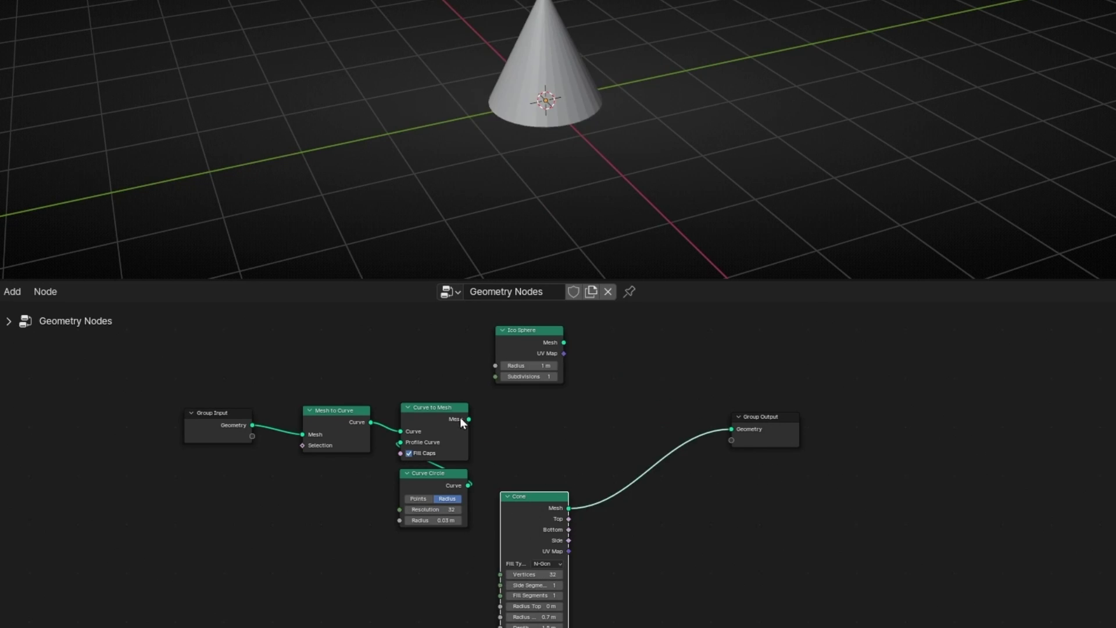
left_click(463, 441, "ctrl+shift")
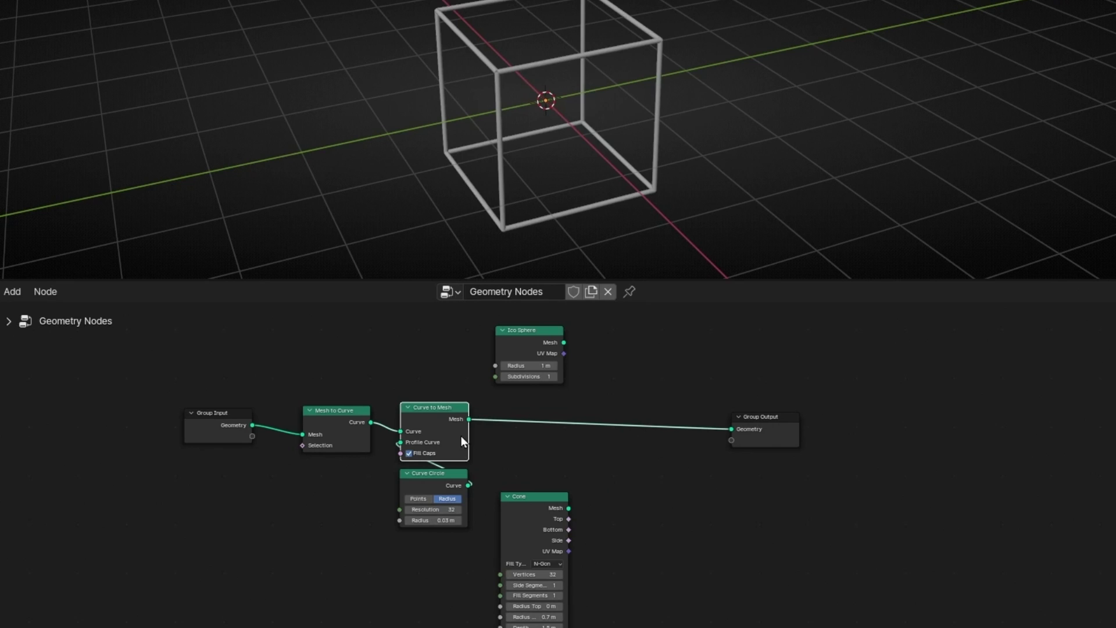
left_click(328, 420, "ctrl+shift")
left_click(214, 424, "ctrl+shift")
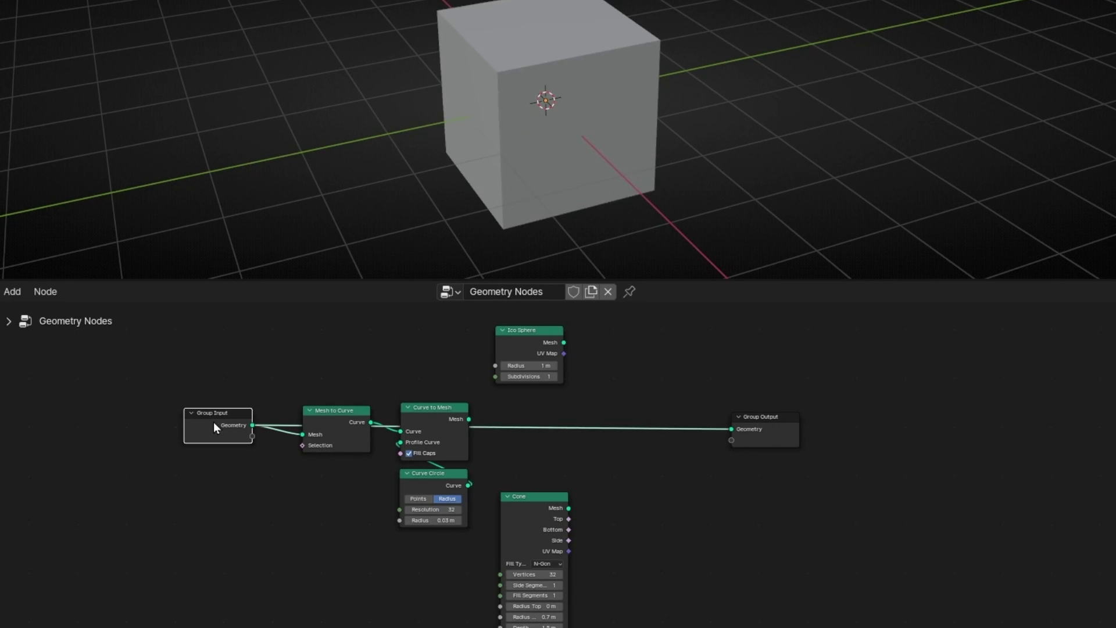
Step: Cycle the preview through the Ico Sphere, Cone, Curve to Mesh, Mesh to Curve and Group Input nodes
left_click(551, 336, "ctrl+shift")
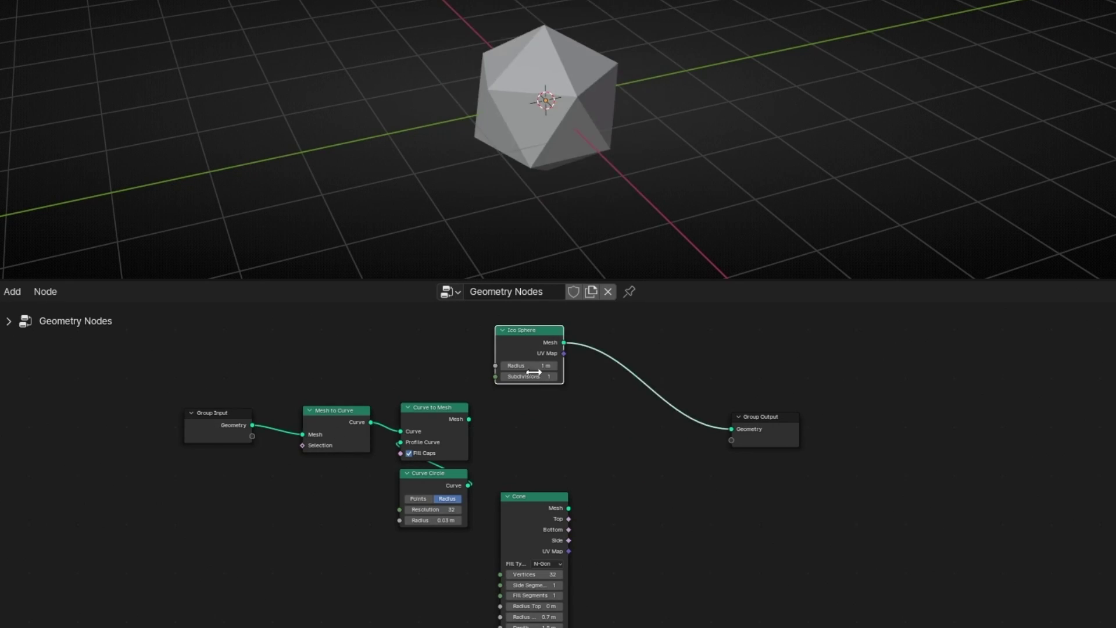
left_click(531, 510, "ctrl+shift")
left_click(455, 422, "ctrl+shift")
left_click(340, 419, "ctrl+shift")
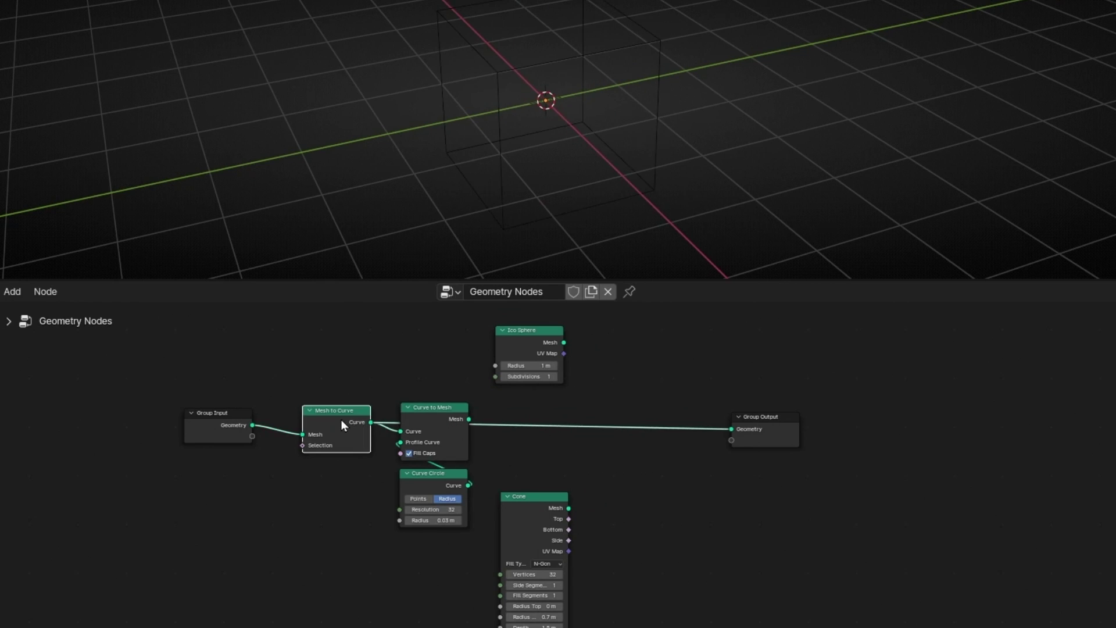
left_click(211, 425, "ctrl+shift")
Step: Switch the previewed node between the Ico Sphere, Cone and Curve to Mesh, ending on the Cone
left_click(521, 344, "ctrl+shift")
left_click(521, 503, "ctrl+shift")
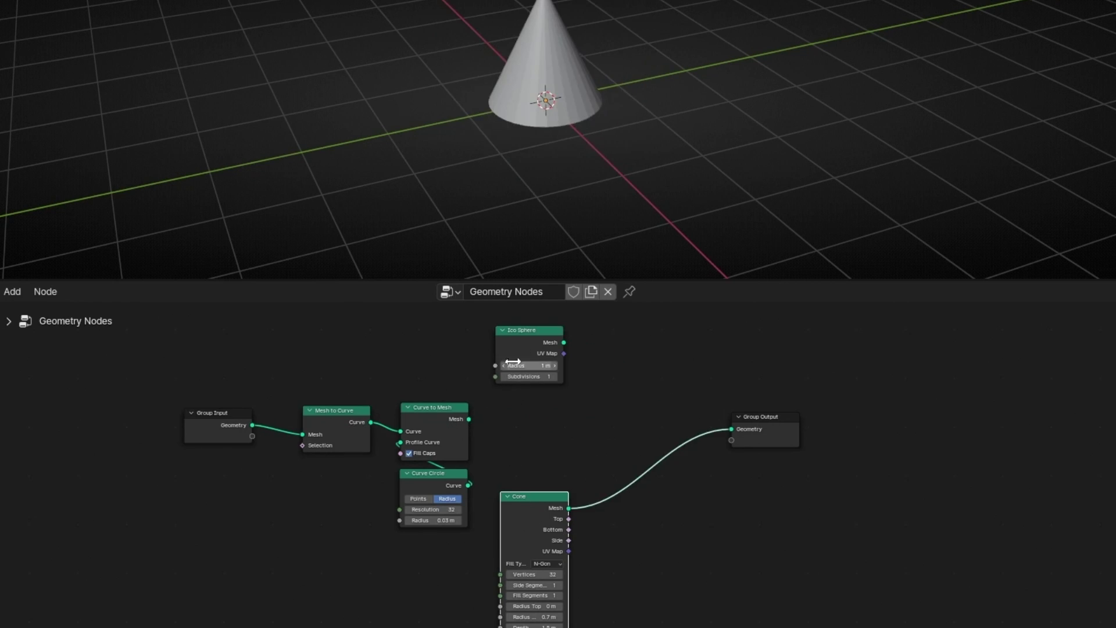
left_click(520, 362, "ctrl+shift")
left_click(455, 422, "ctrl+shift")
left_click(531, 511, "ctrl+shift")
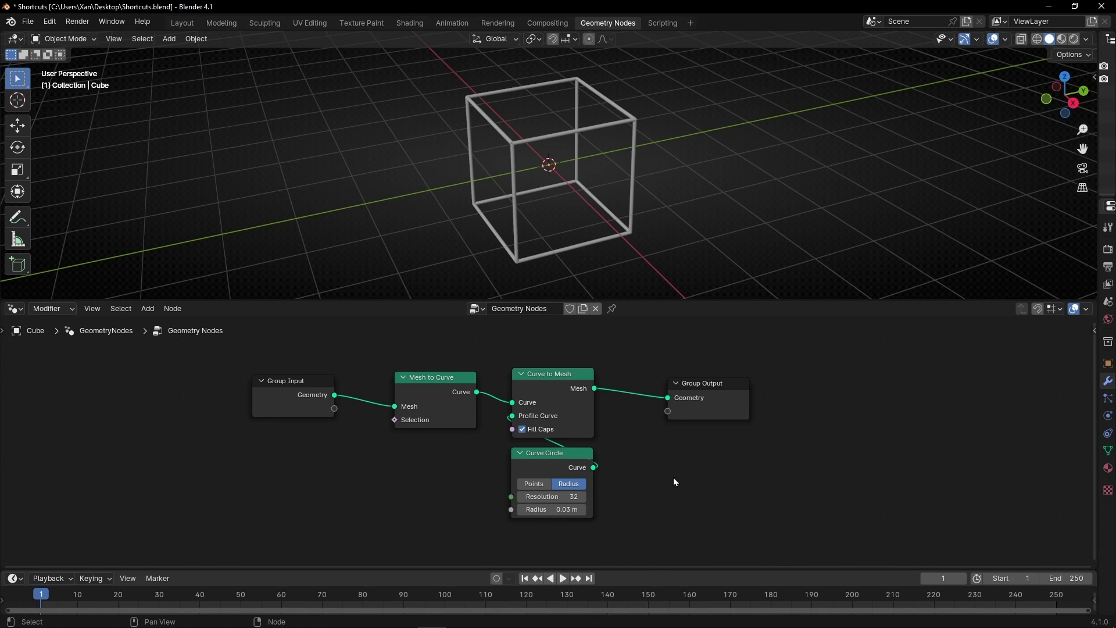
Step: Maximize and restore the node editor once, and maximize and restore the 3D viewport three times
key("ctrl+space")
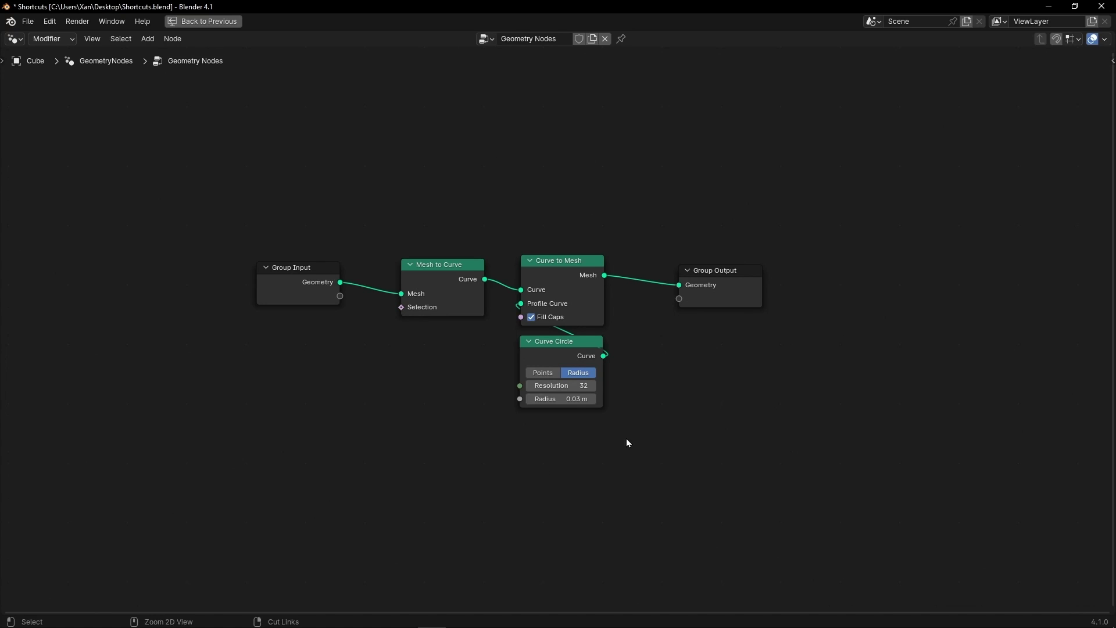
key("ctrl+space")
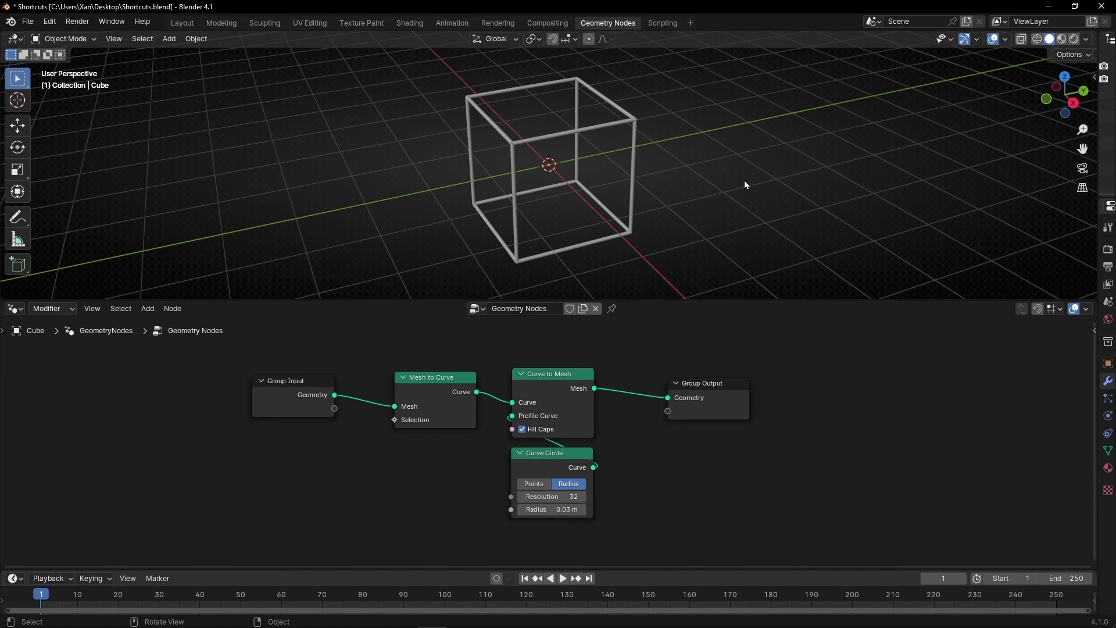
key("ctrl+space")
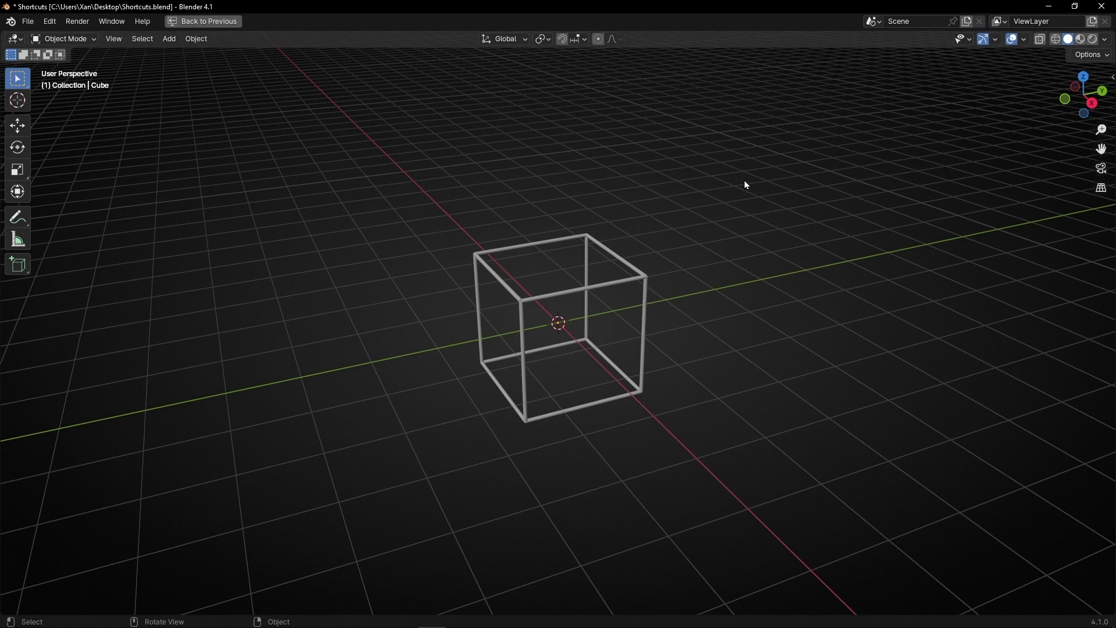
key("ctrl+space")
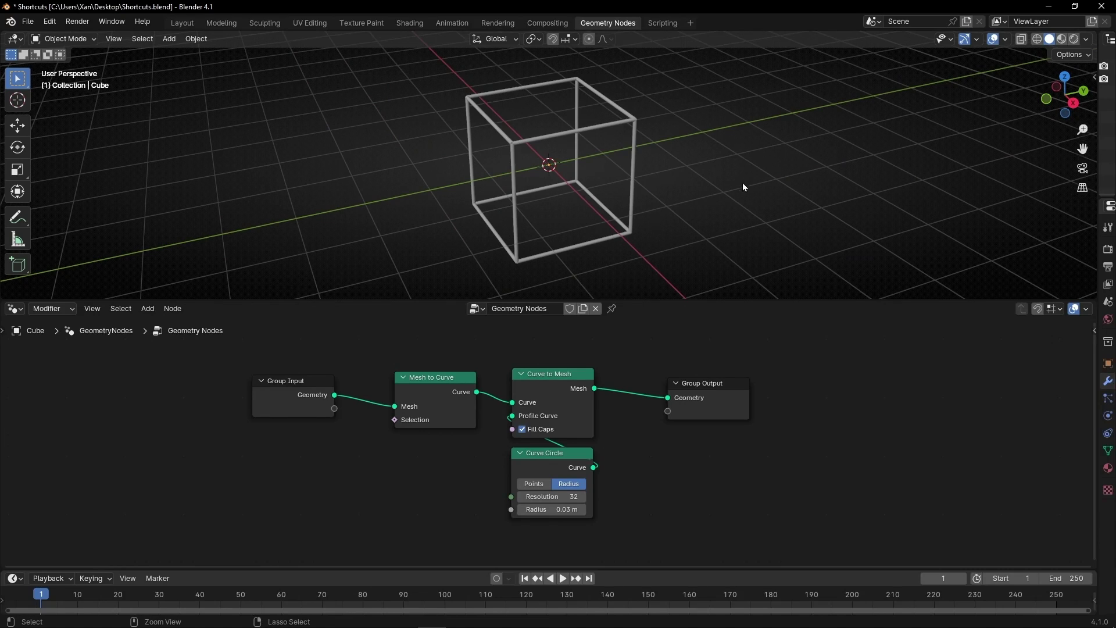
key("ctrl+space")
key("ctrl+space")
key("ctrl+space")
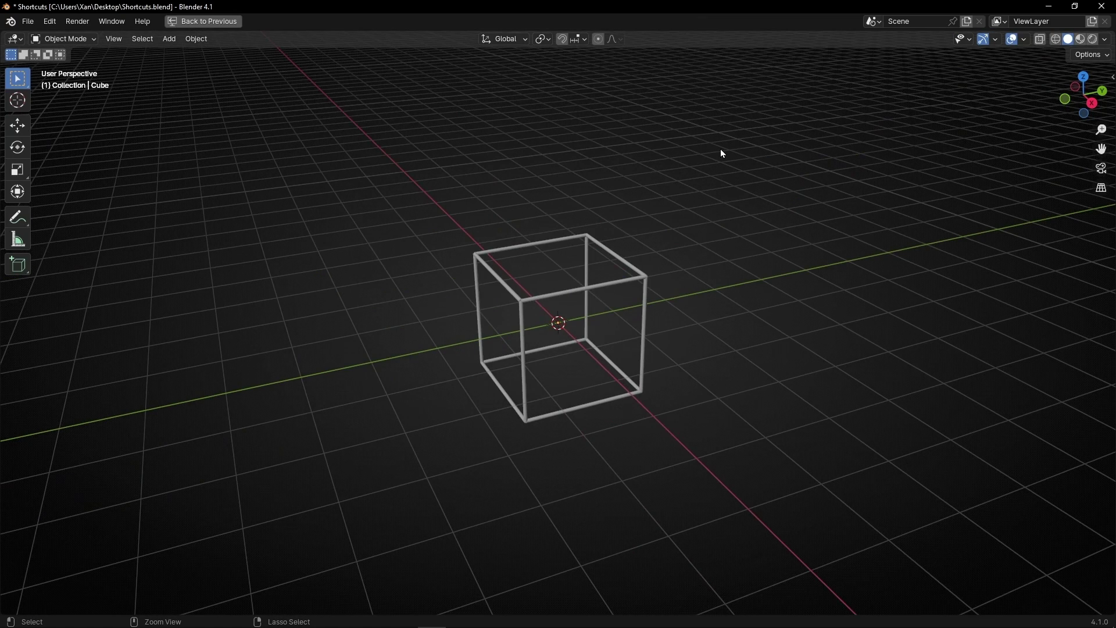
key("ctrl+space")
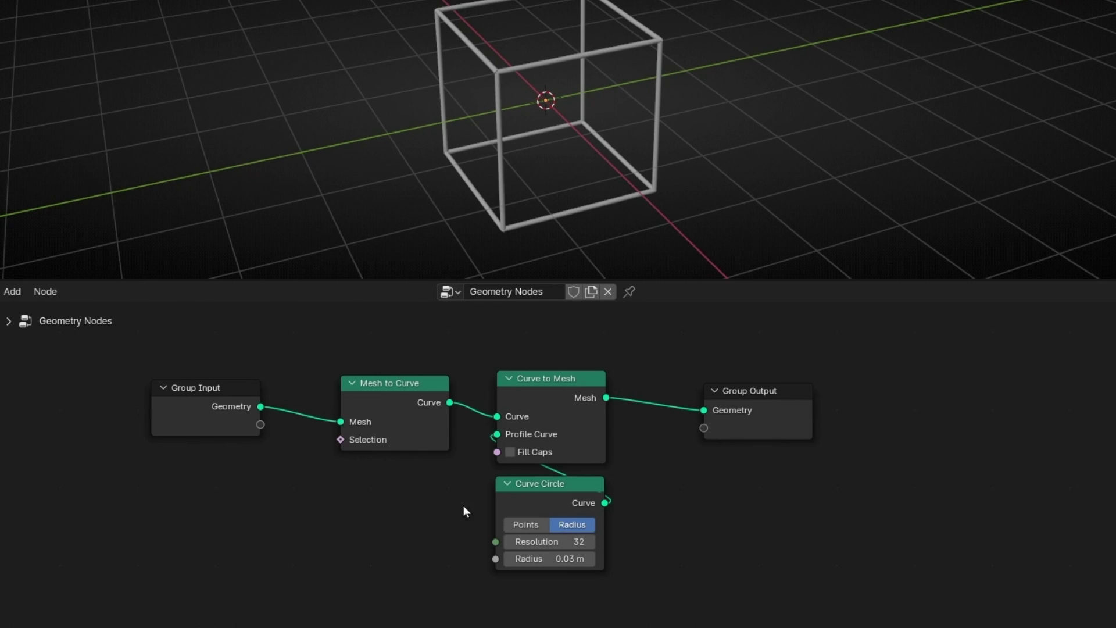
Step: Join the Curve to Mesh and Curve Circle nodes in a frame, and move Mesh to Curve and Group Input into it
left_click_drag(633, 316, 465, 597)
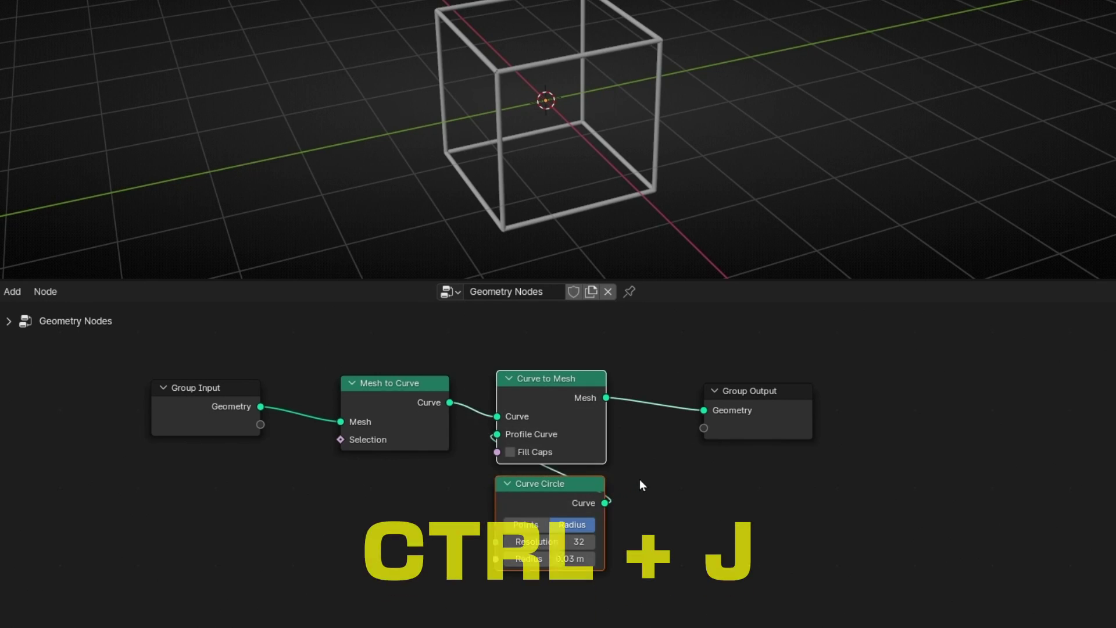
key("ctrl+j")
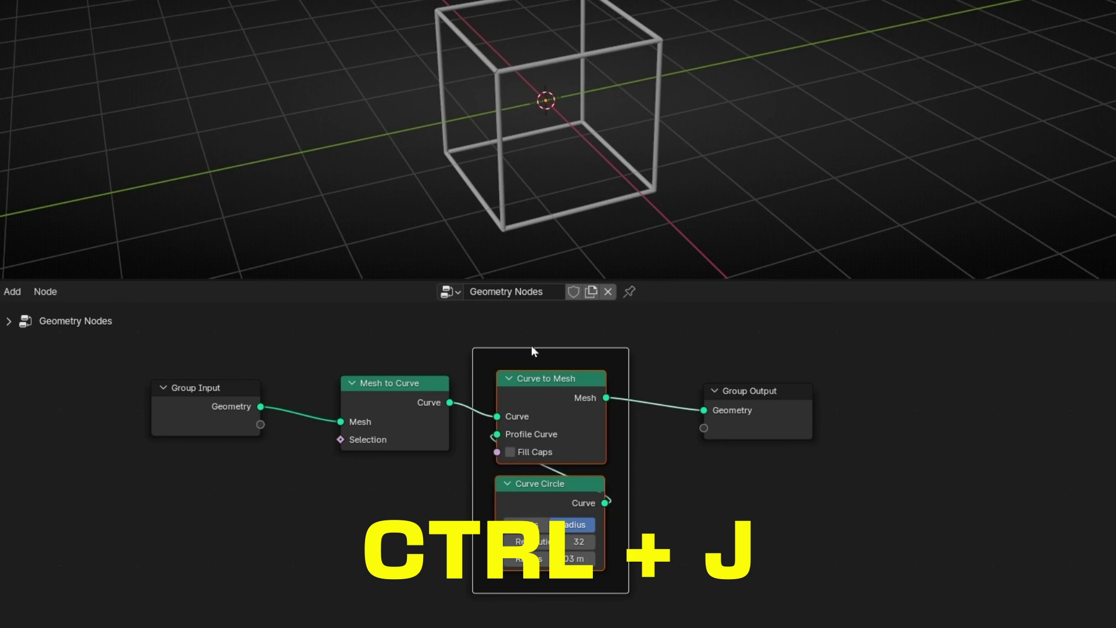
mouse_move(386, 401)
left_mouse_down()
mouse_move(340, 430)
mouse_move(490, 452)
mouse_move(426, 443)
mouse_move(370, 471)
mouse_move(426, 394)
mouse_move(366, 404)
mouse_move(376, 391)
left_mouse_up()
mouse_move(248, 411)
left_mouse_down()
mouse_move(286, 507)
mouse_move(407, 511)
mouse_move(308, 501)
mouse_move(137, 410)
mouse_move(140, 422)
mouse_move(275, 419)
mouse_move(25, 423)
mouse_move(272, 418)
mouse_move(207, 419)
mouse_move(229, 420)
left_mouse_up()
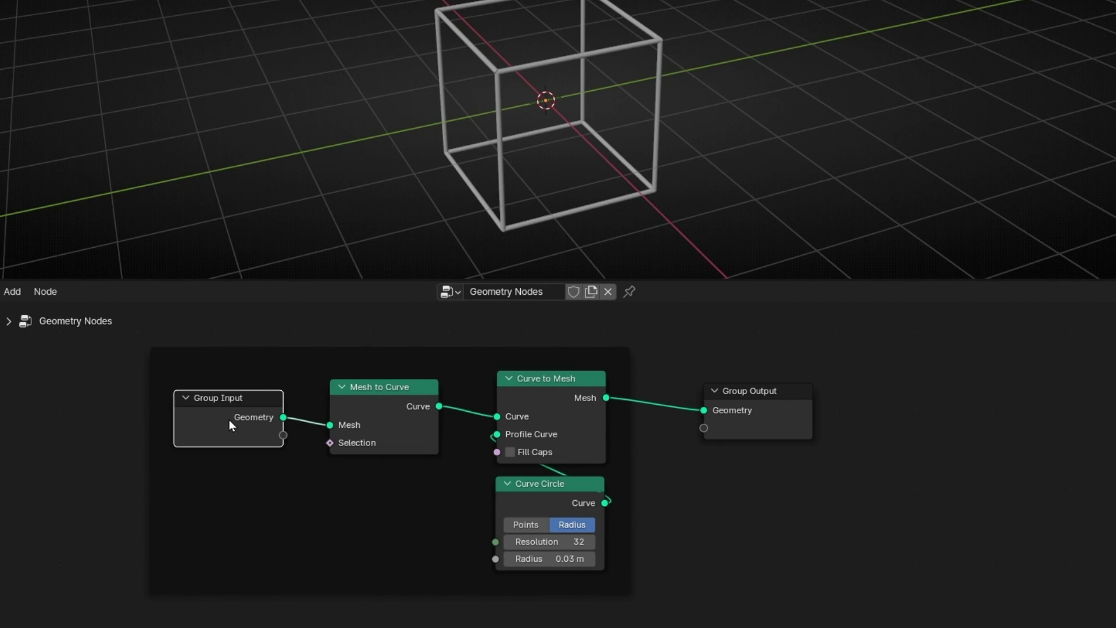
Step: Remove the Group Input and Mesh to Curve nodes from the frame and move them away from it
key("alt+p")
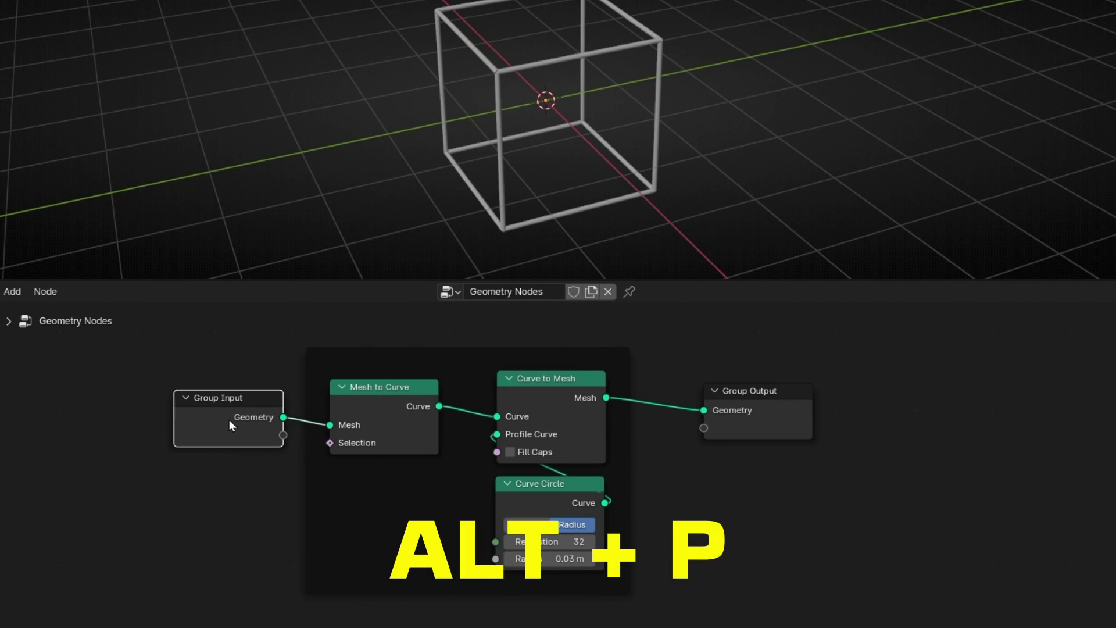
left_click_drag(227, 420, 120, 417)
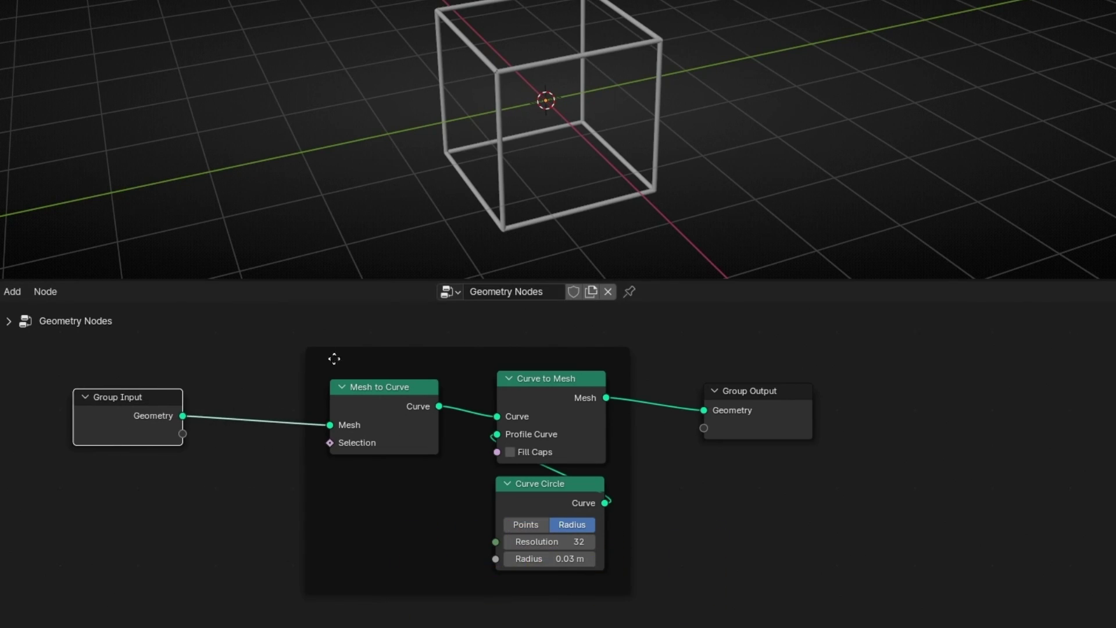
left_click_drag(406, 421, 332, 395)
key("alt+p")
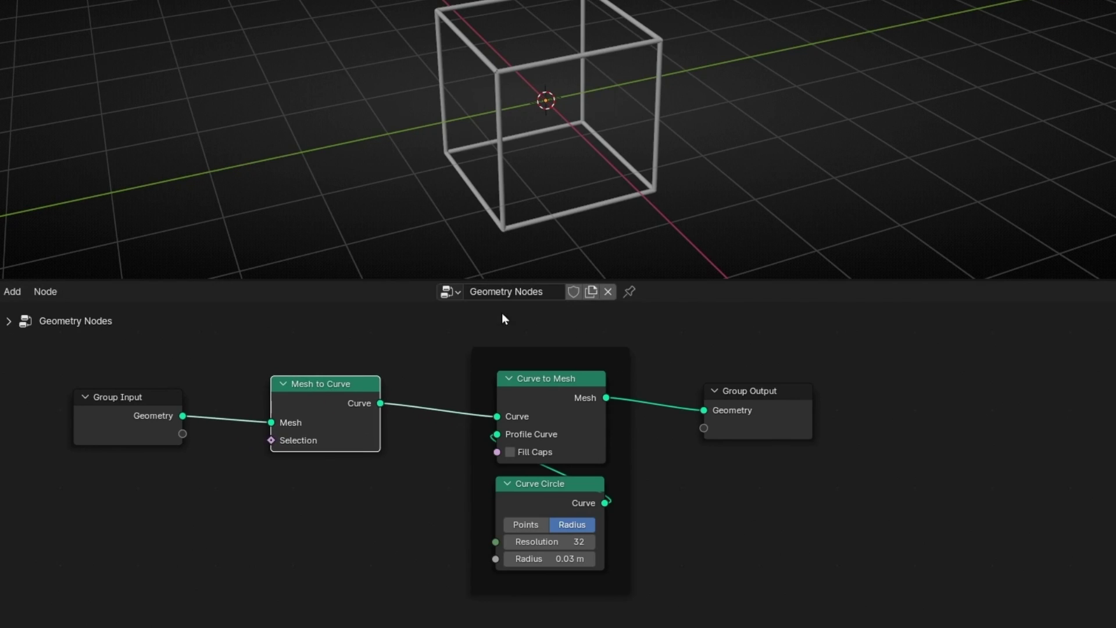
Step: Label the frame around Curve to Mesh and Curve Circle as "Wireframe"
left_click(526, 353)
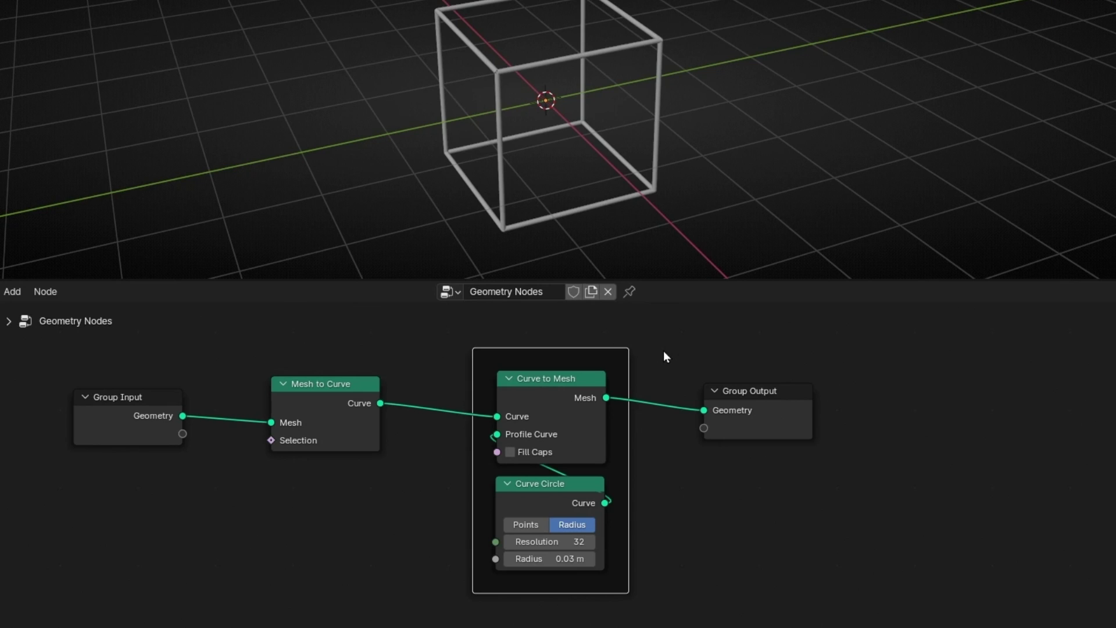
key("F2")
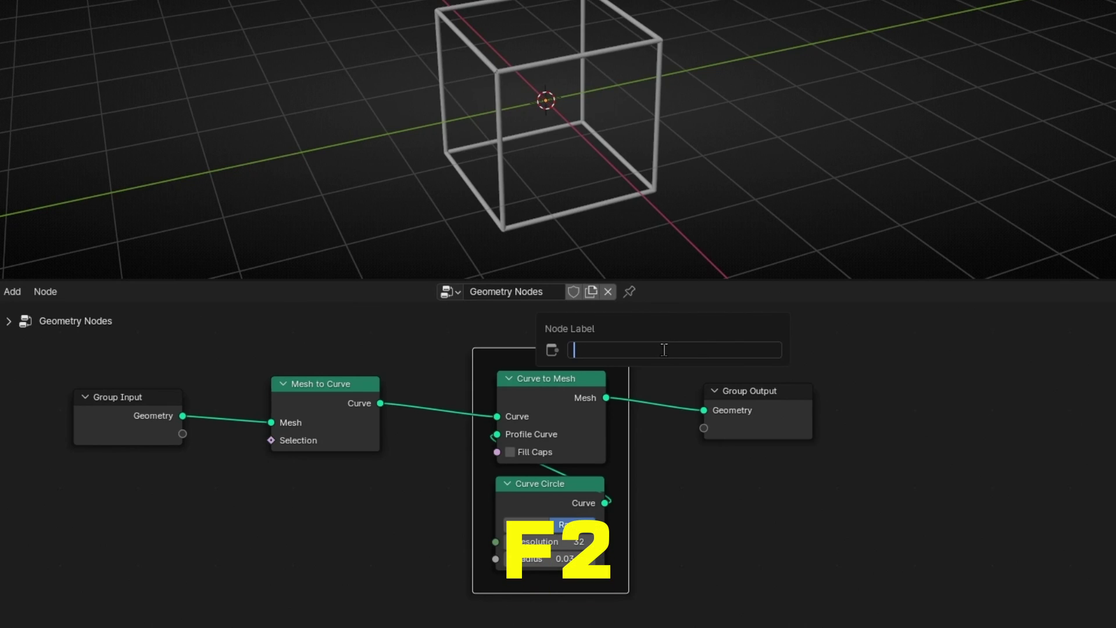
type("Wireframe")
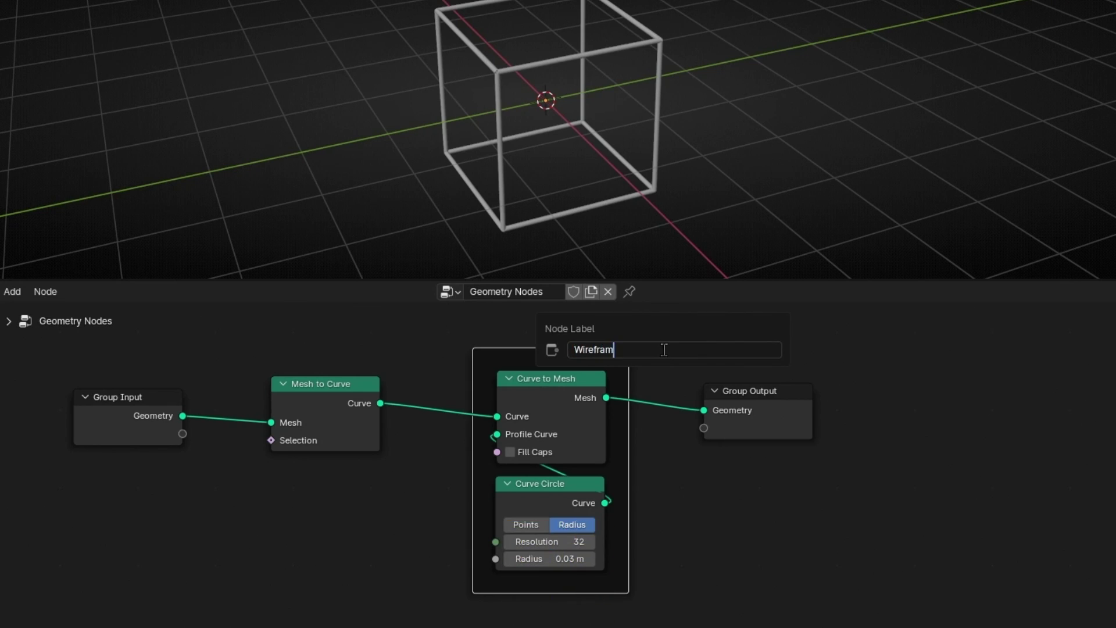
key("Return")
Step: Label the Mesh to Curve node as "Test"
left_click(325, 415)
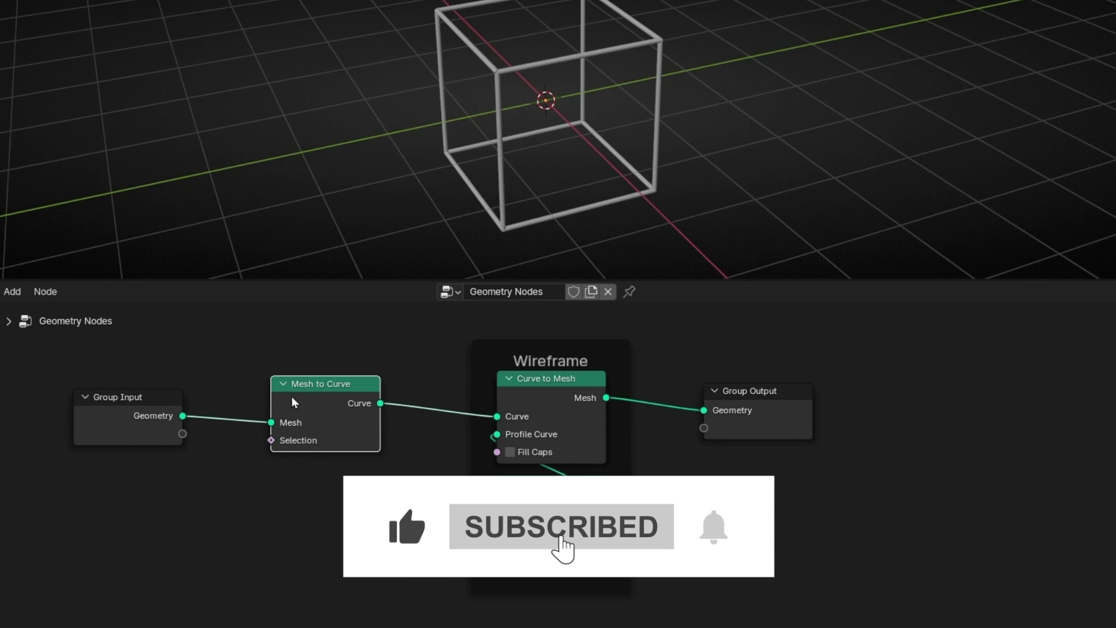
key("F2")
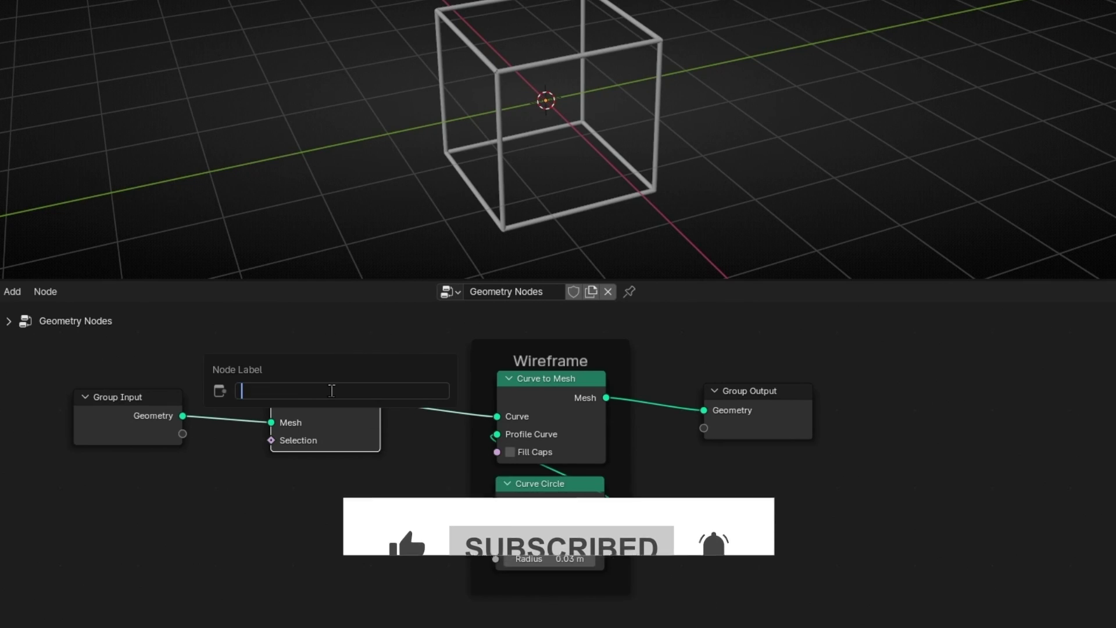
type("Test")
key("Return")
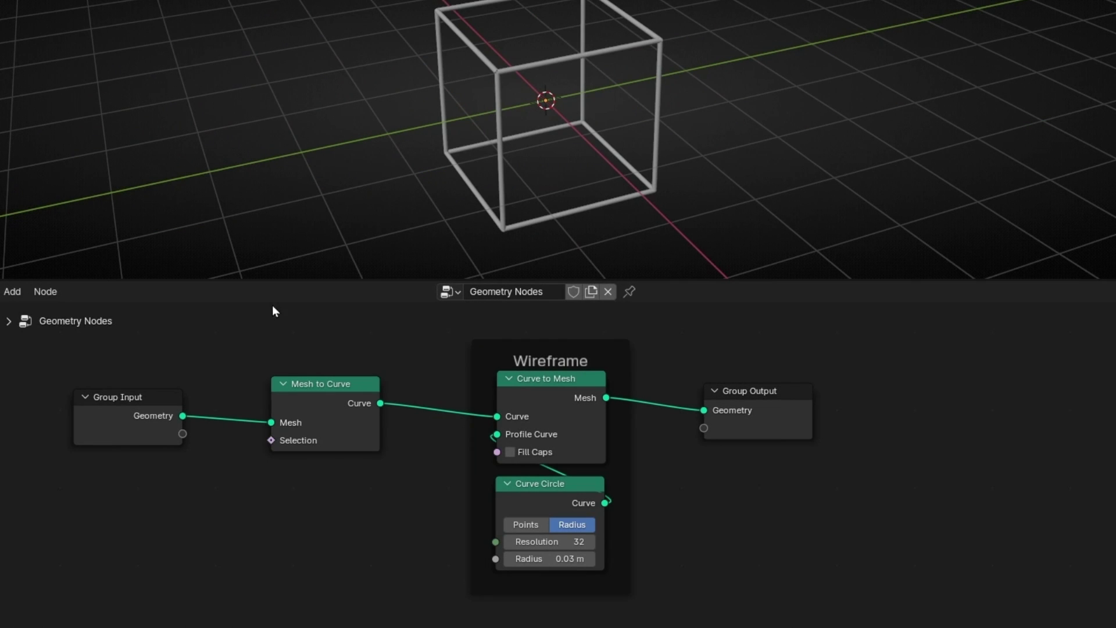
Step: Combine the Mesh to Curve node and the Wireframe frame with its nodes into a node group, and exit the group
left_click_drag(219, 321, 668, 620)
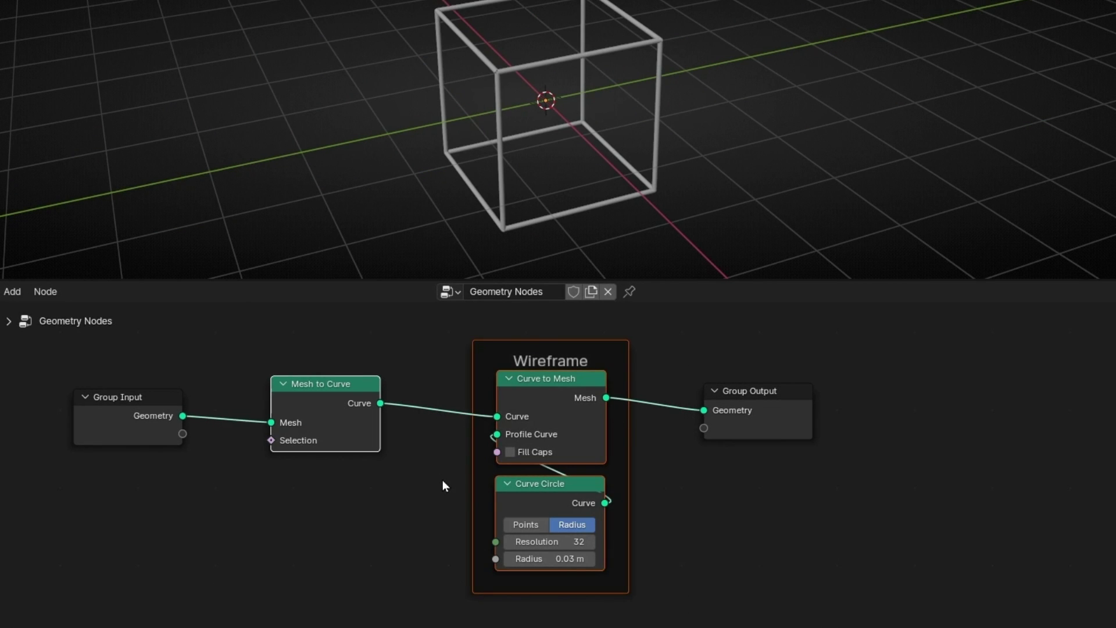
key("ctrl+g")
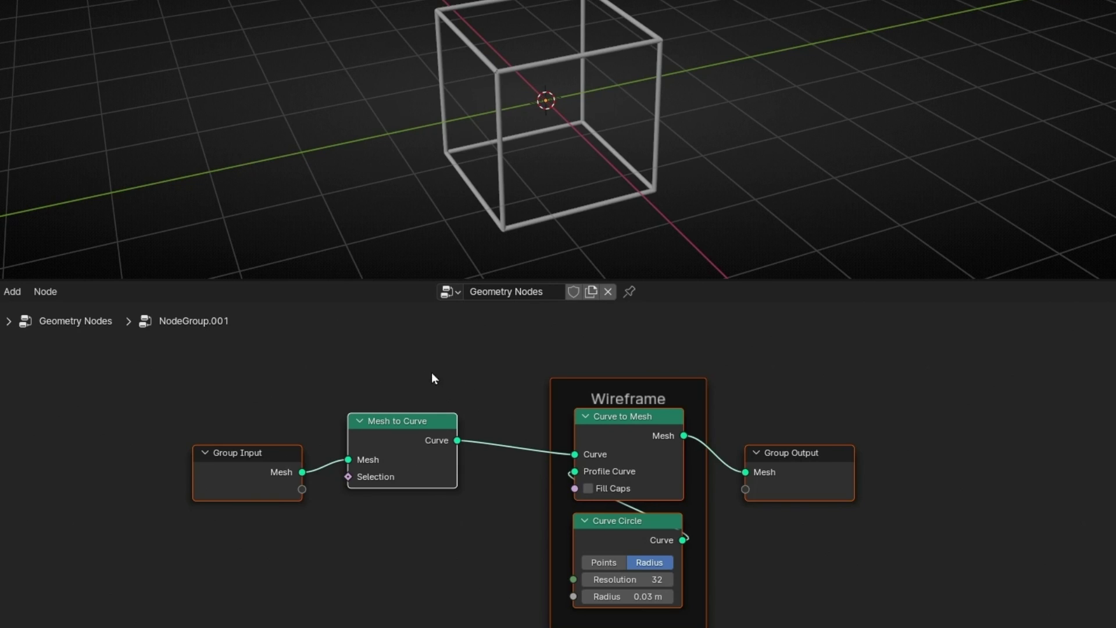
key("Tab")
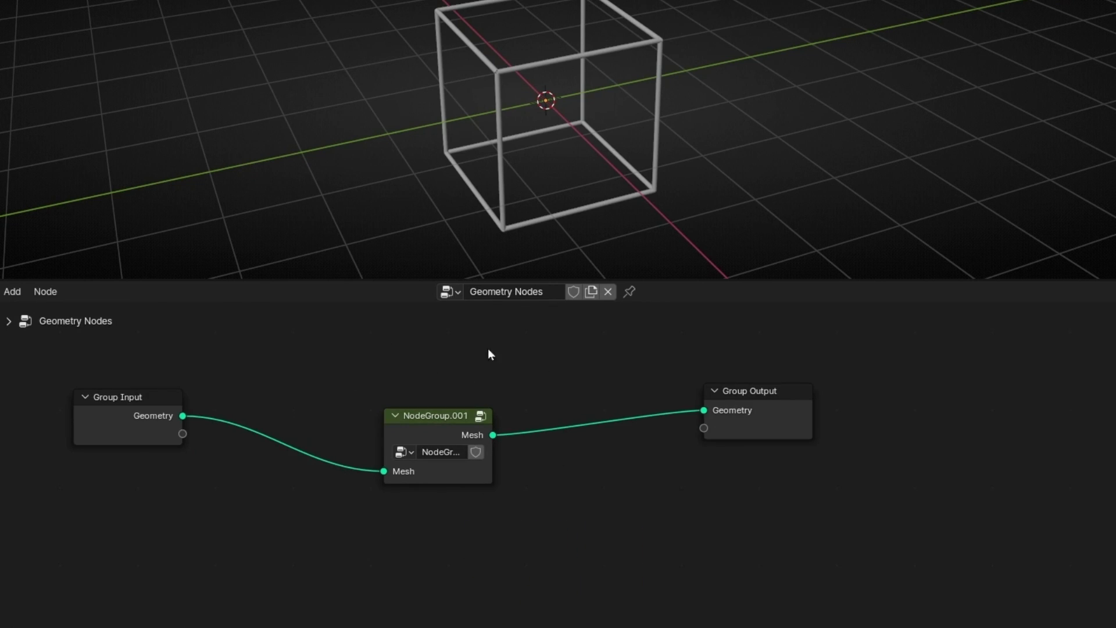
Step: Enter the new node group to view its contents and return to the parent node tree
left_click(423, 430)
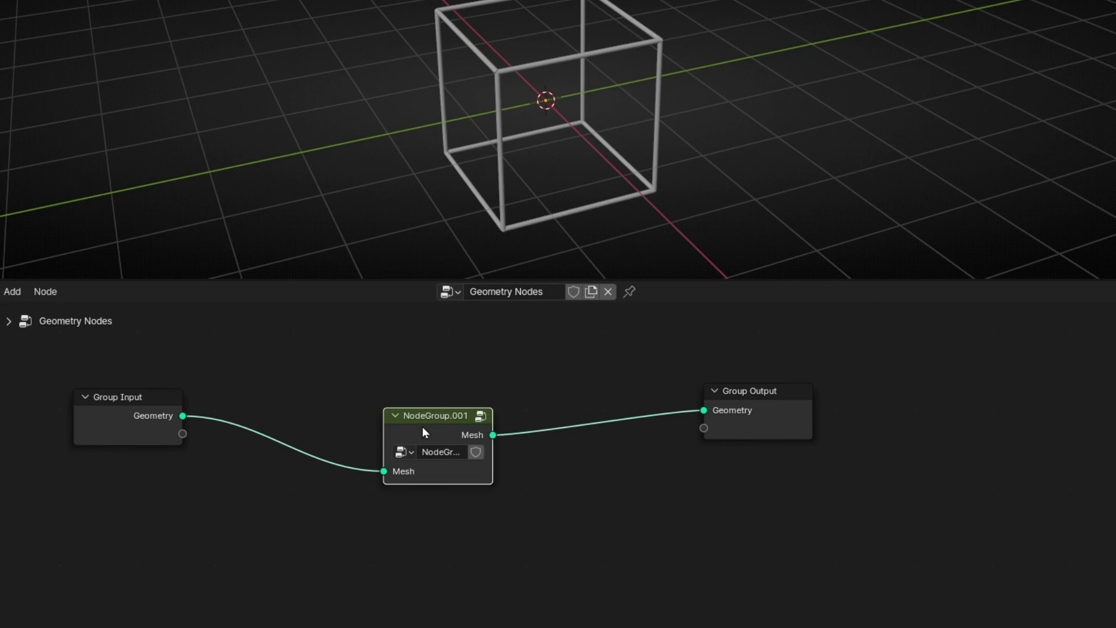
key("Tab")
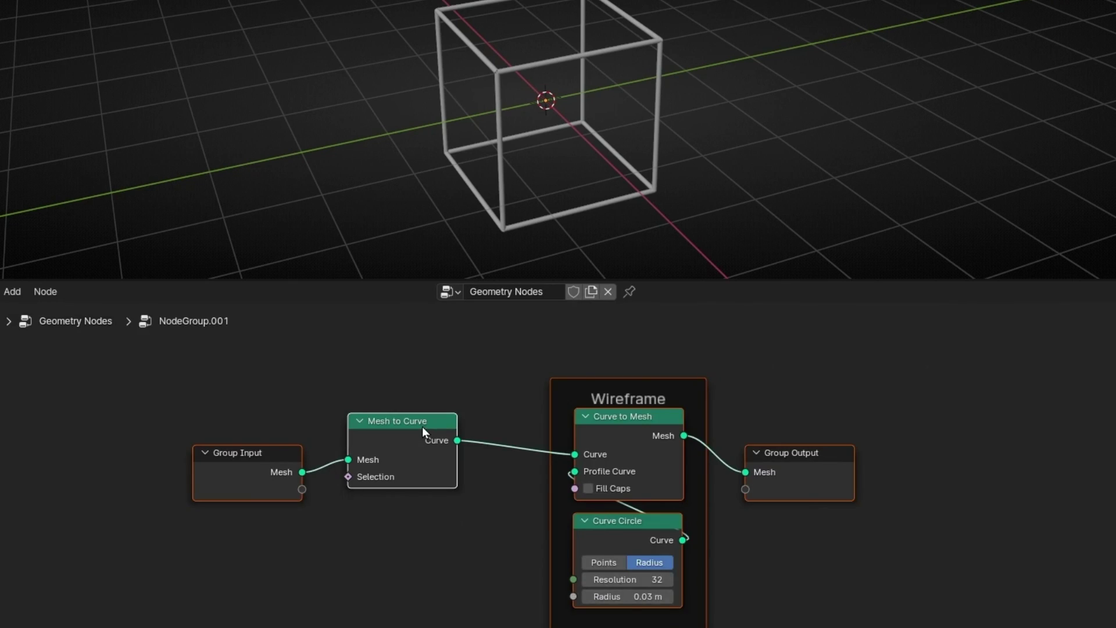
key("Tab")
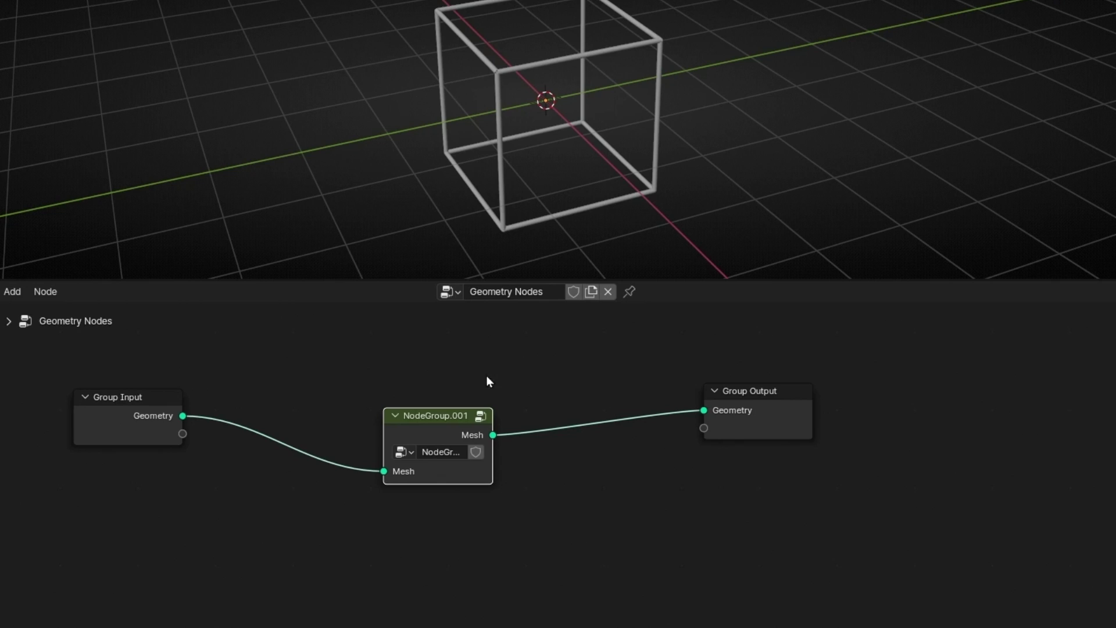
Step: Label the node group "Wireframe", then enter the group and return to the parent node tree
key("F2")
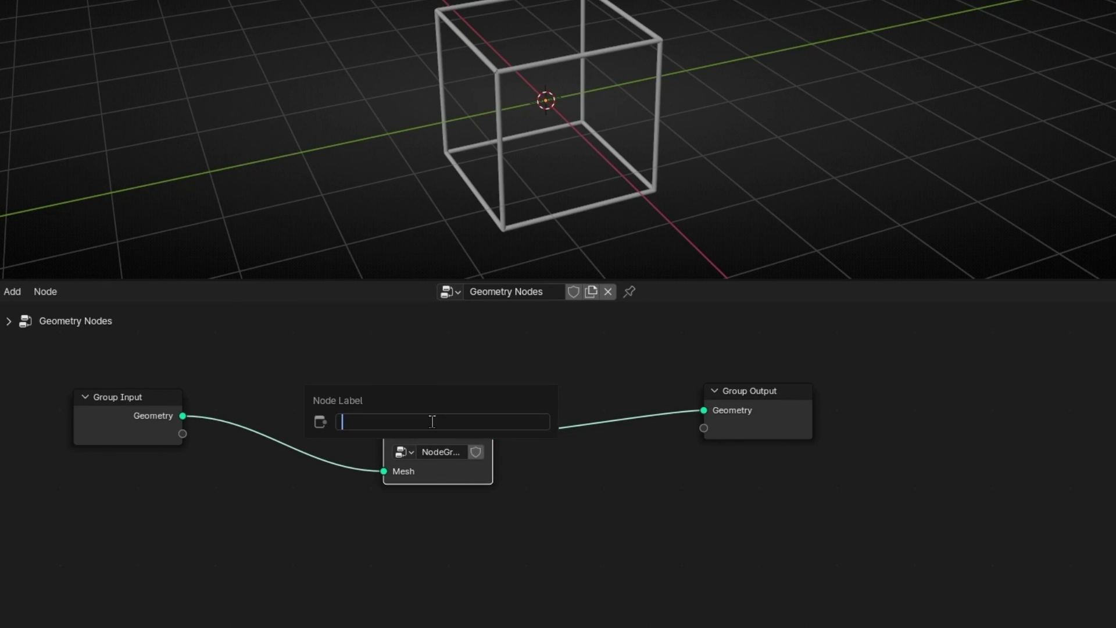
type("Wireframe")
key("Return")
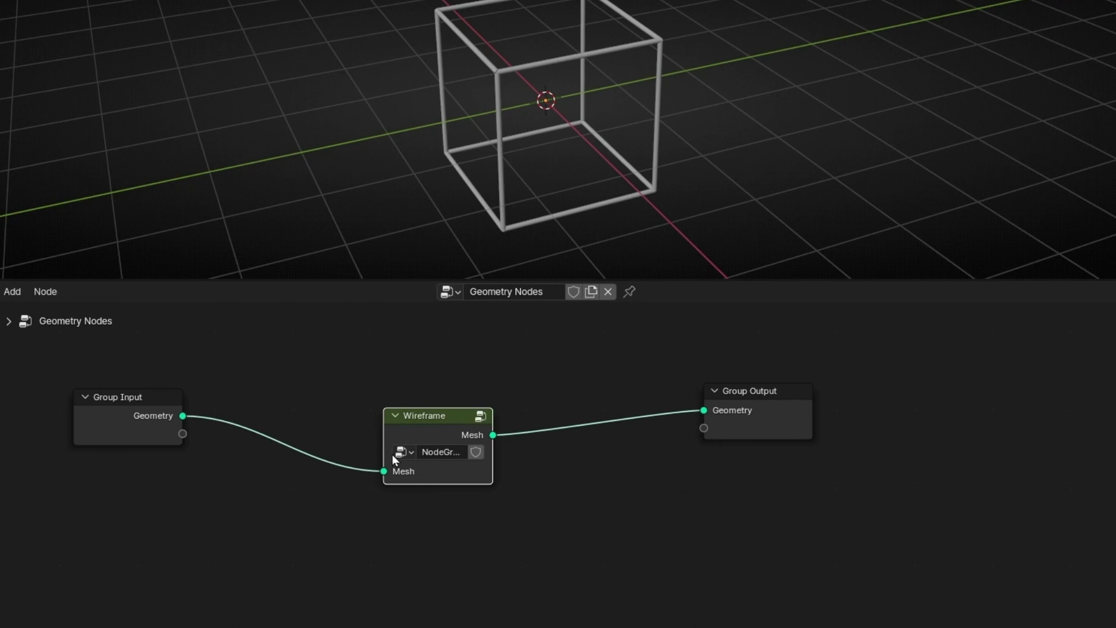
left_click(481, 416)
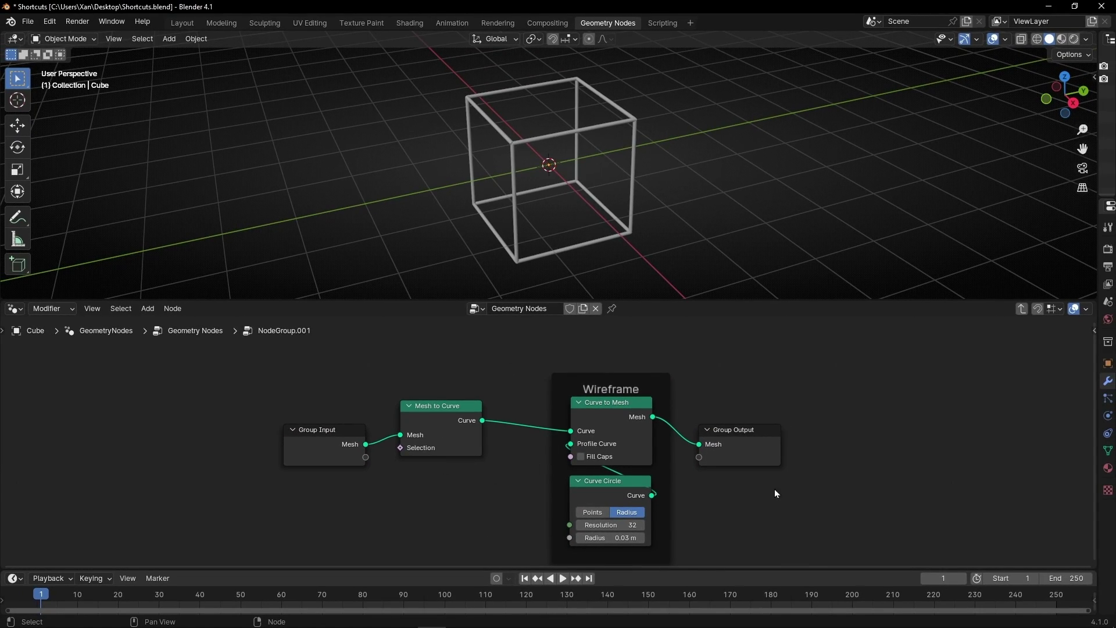
left_click(1018, 309)
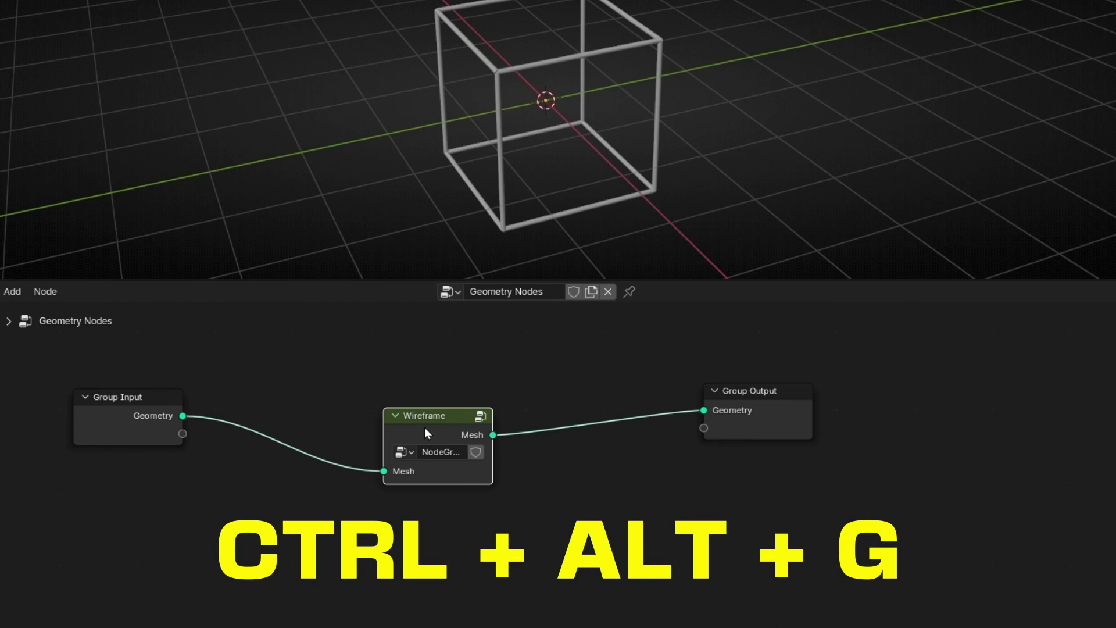
Step: Ungroup the Wireframe node group and undo the ungrouping
key("ctrl+alt+g")
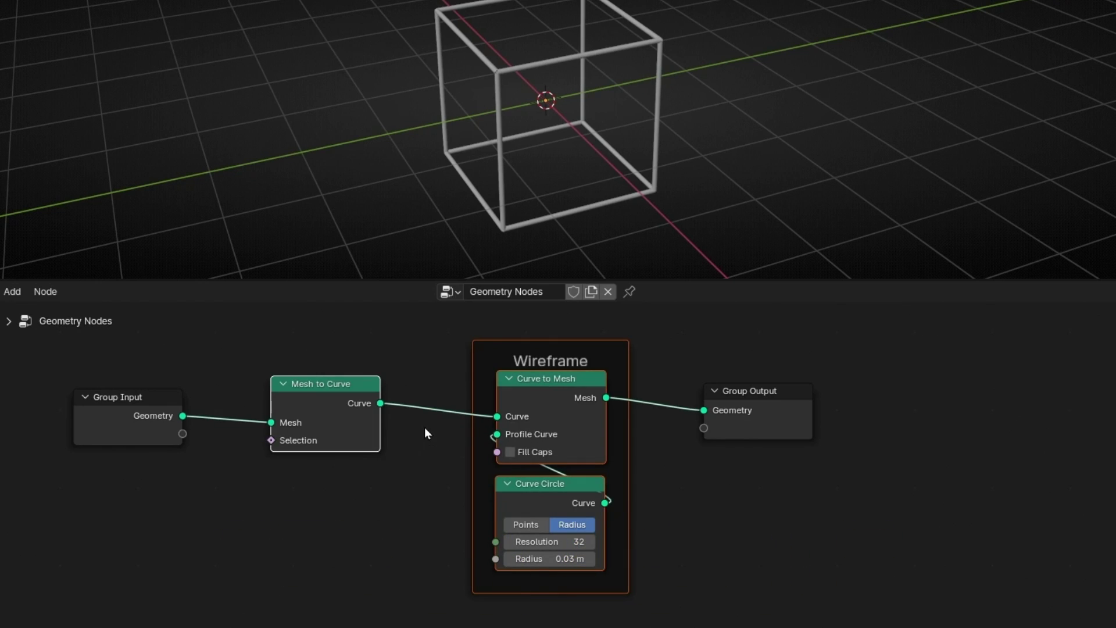
key("ctrl+z")
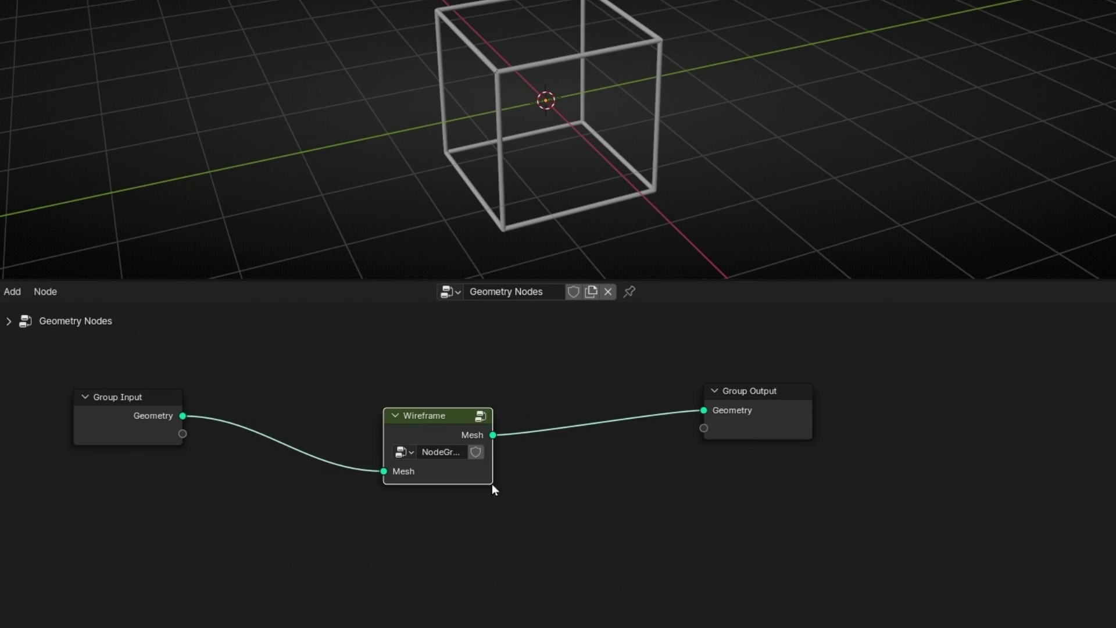
Step: Join the Wireframe group node in a new frame and bring up the node's Show/Hide options
right_click(448, 416)
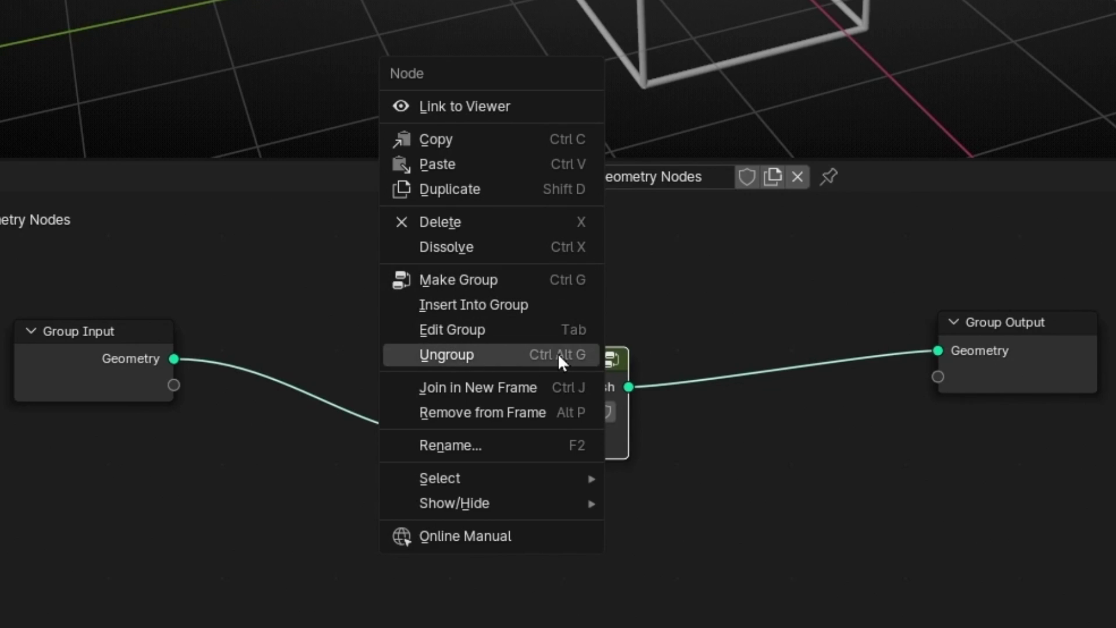
left_click(562, 386)
right_click(471, 365)
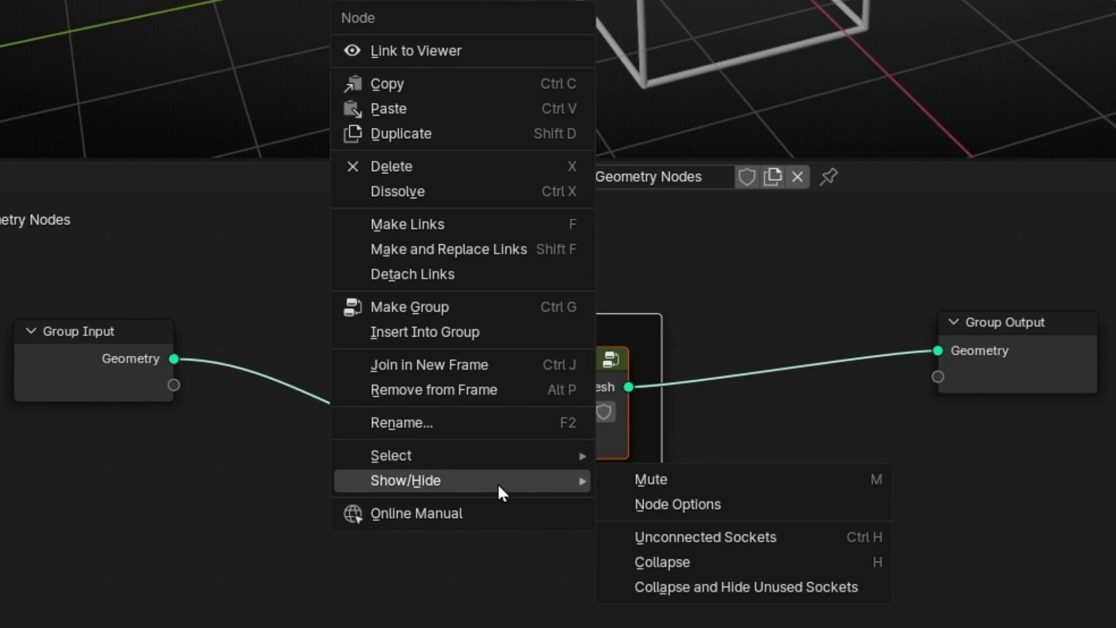
mouse_move(517, 456)
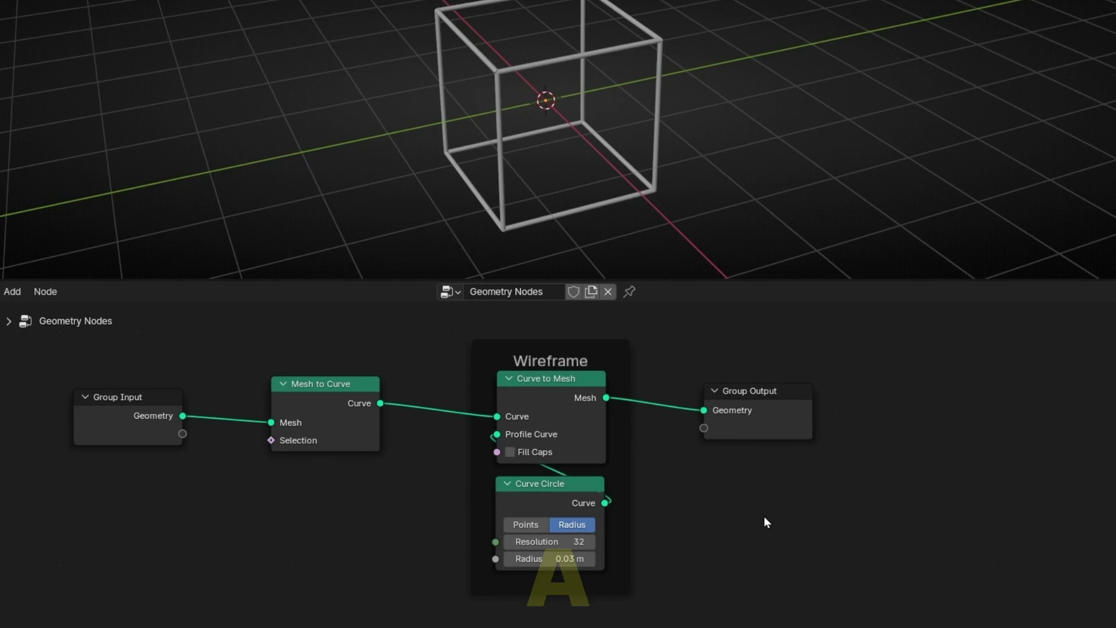
Step: Select all nodes in the node tree and clear the selection
key("a")
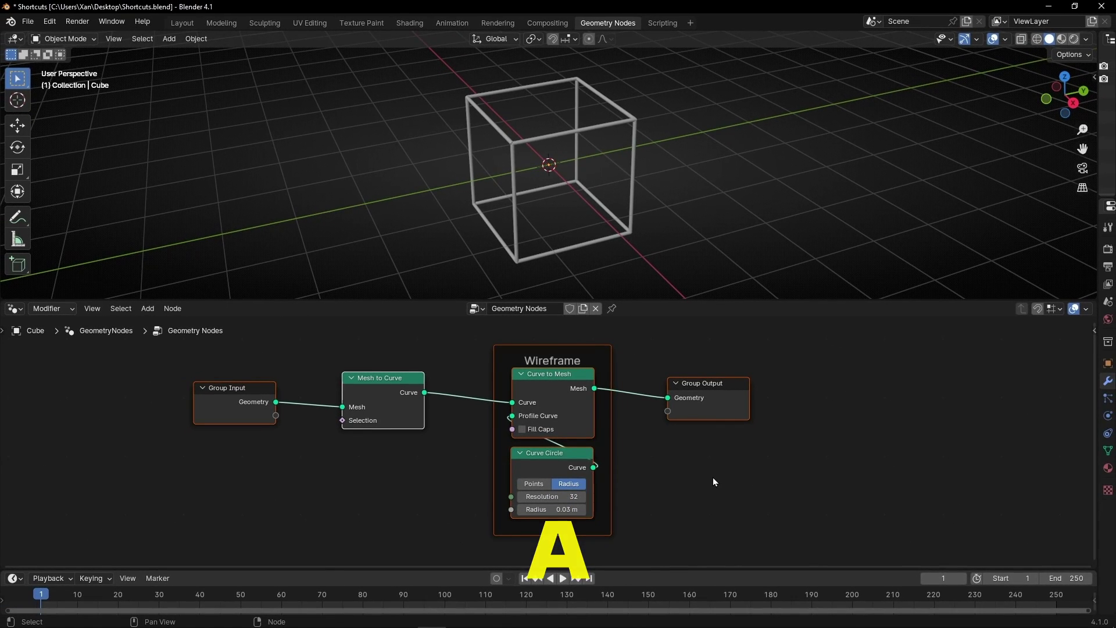
left_click(714, 481)
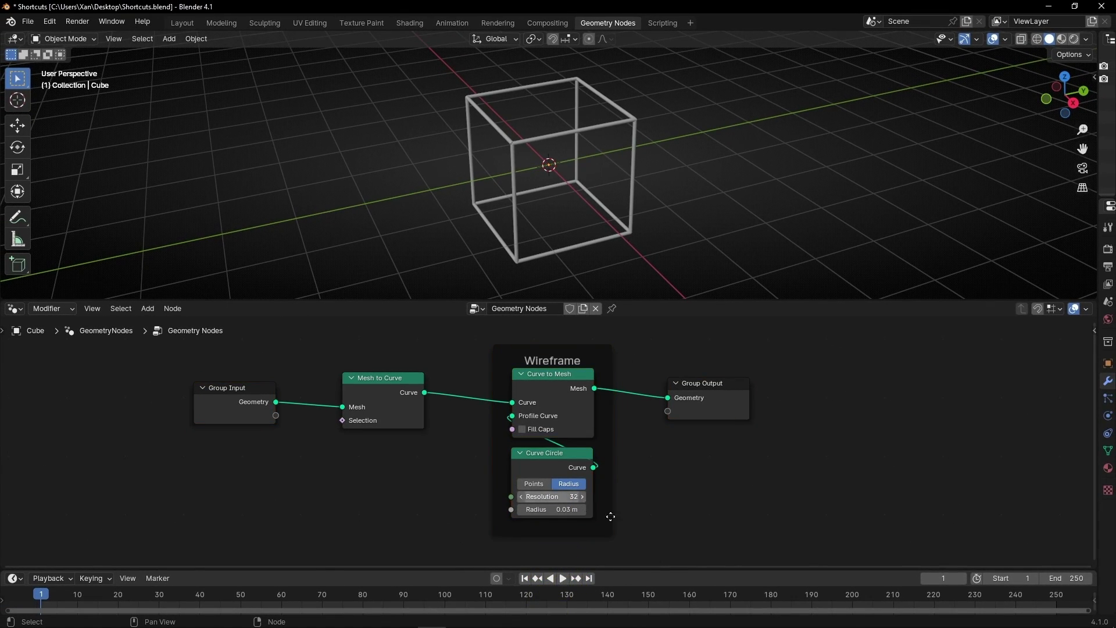
Step: Maximize the node editor and restore its layout, and bring all nodes back into view from an empty area
middle_click_drag(794, 419, 974, 456)
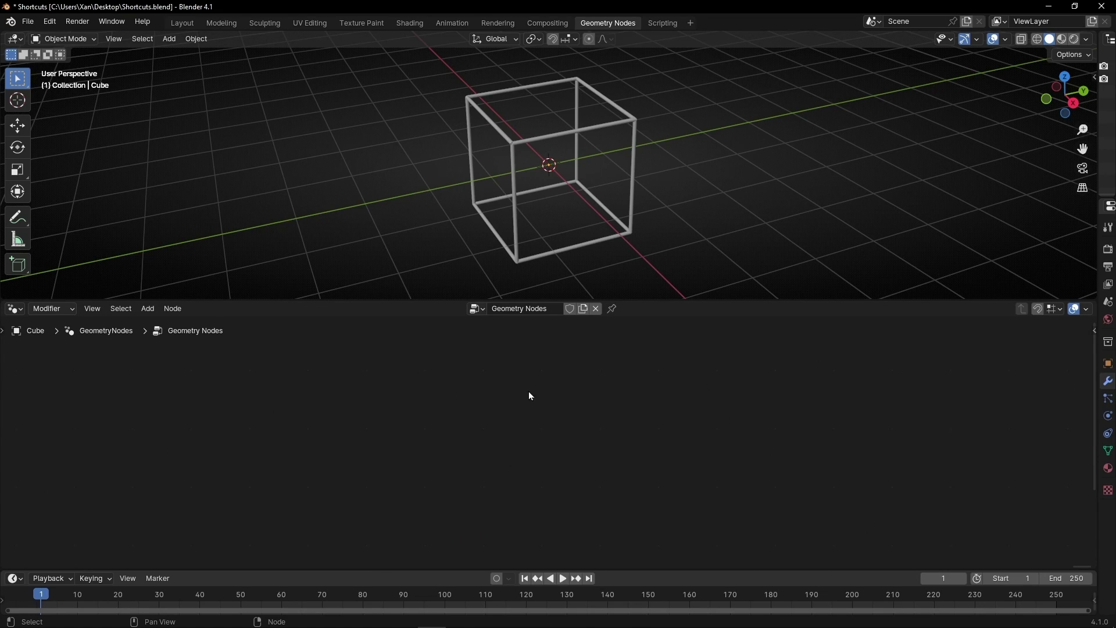
middle_click_drag(403, 517, 440, 463)
key("ctrl+space")
middle_click_drag(732, 164, 291, 209)
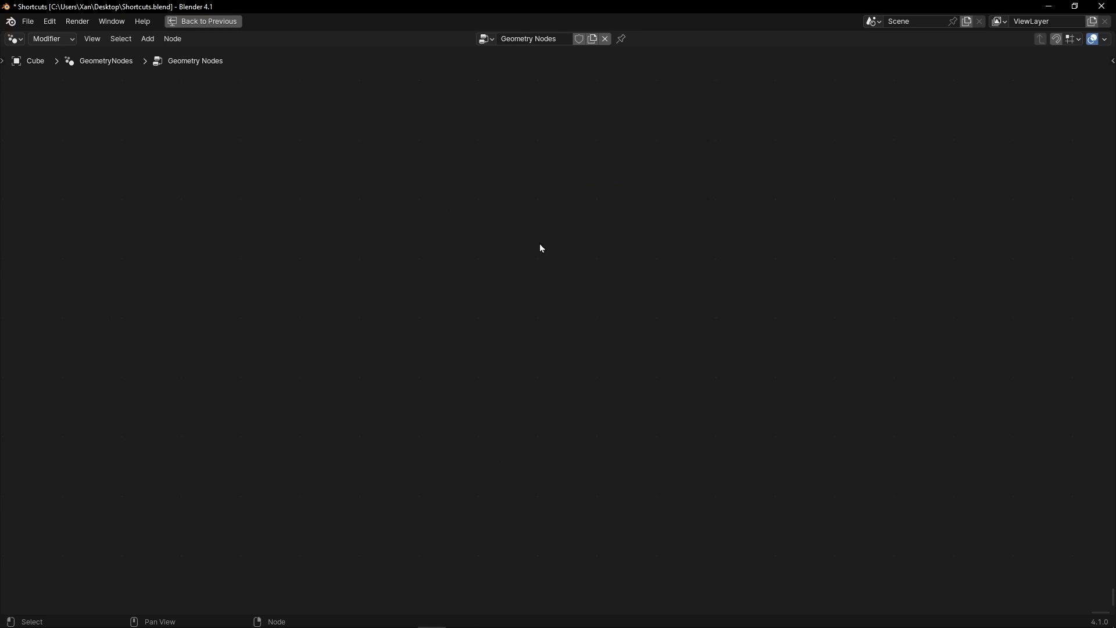
key("ctrl+space")
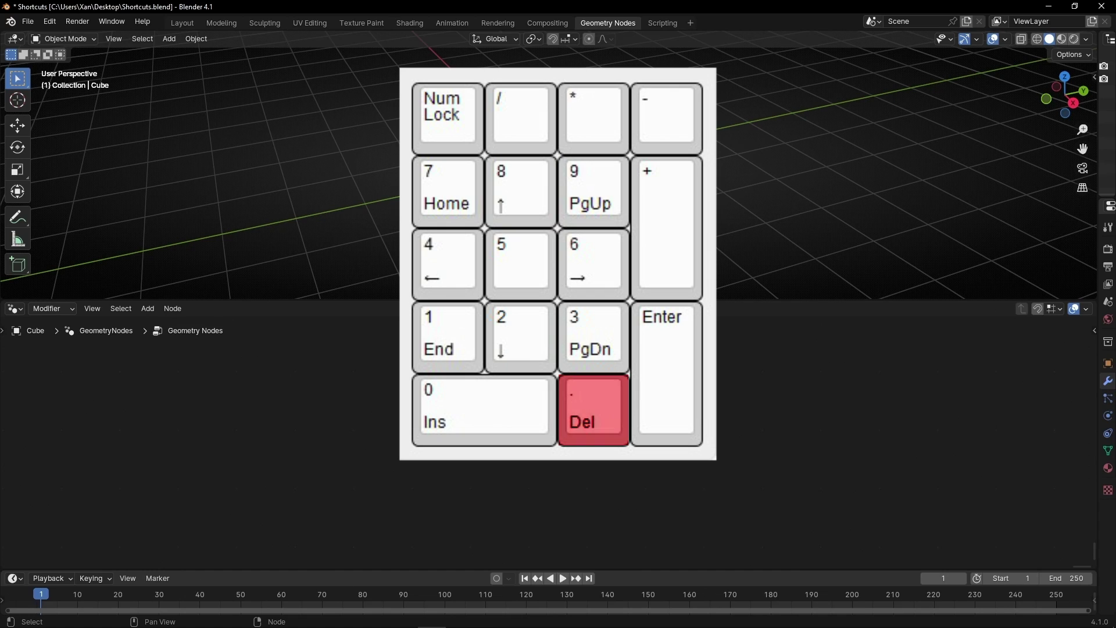
key("ctrl+z")
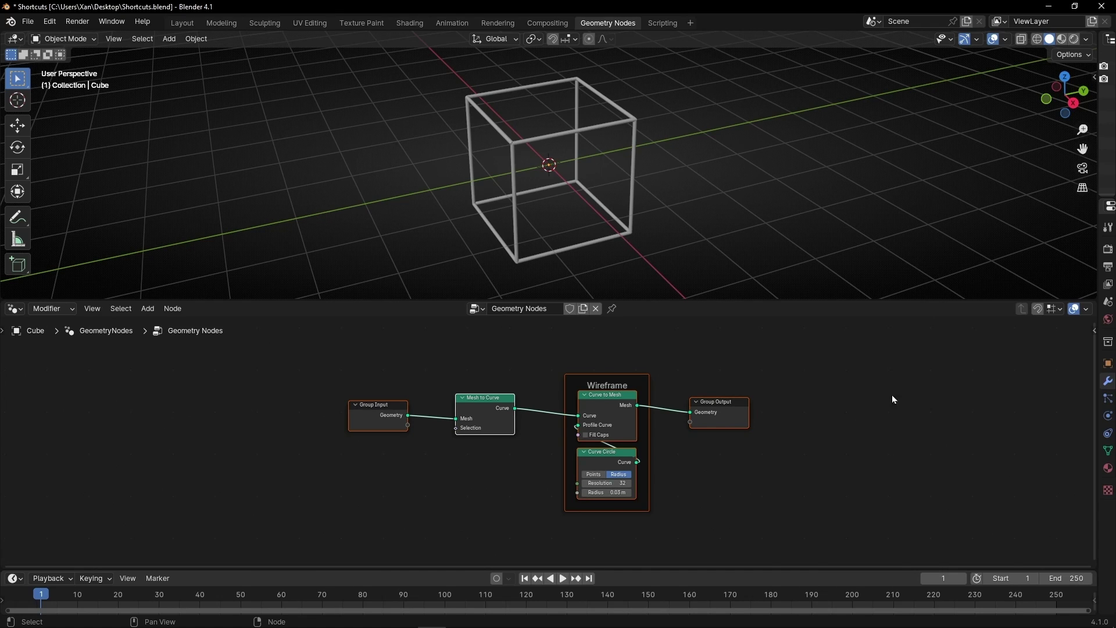
Step: Select all nodes and fit the whole node tree in the editor again
left_click(235, 416)
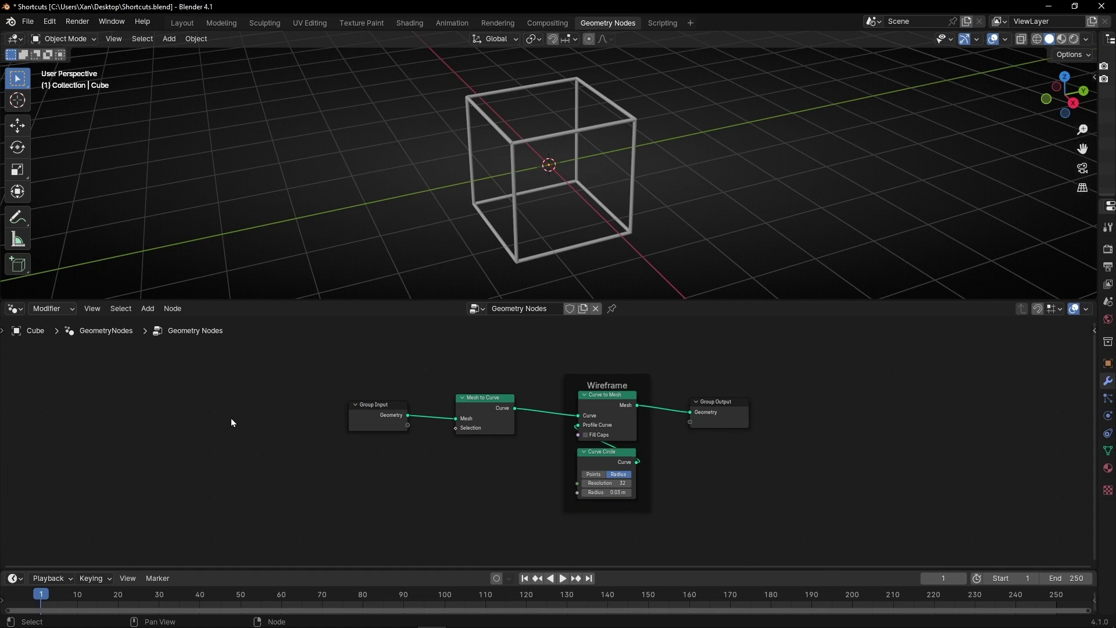
key("a")
key("g")
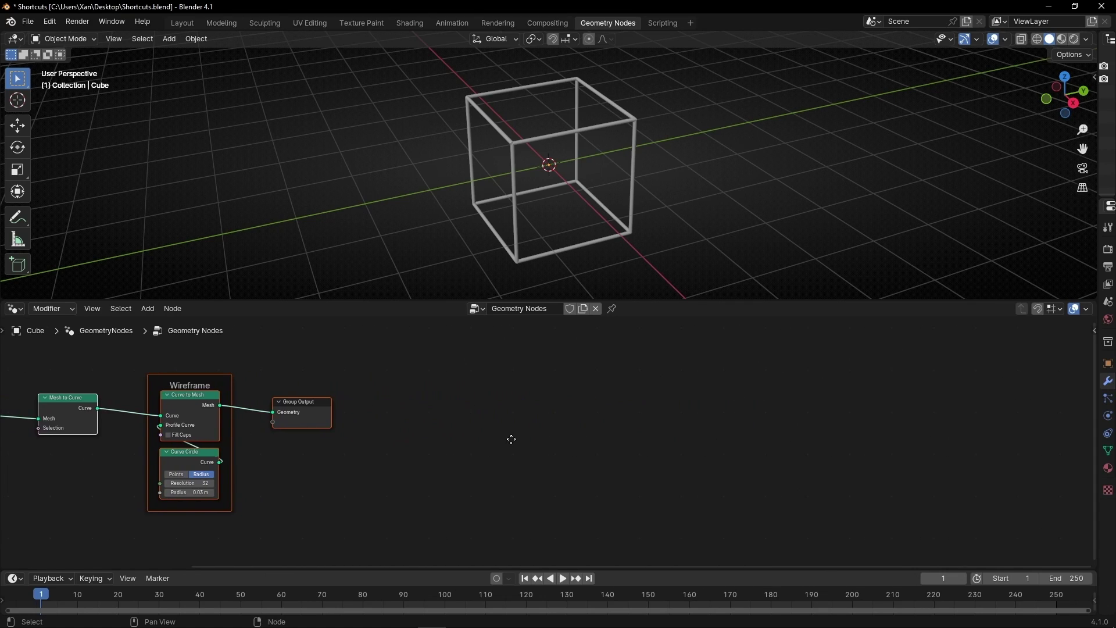
key("Home")
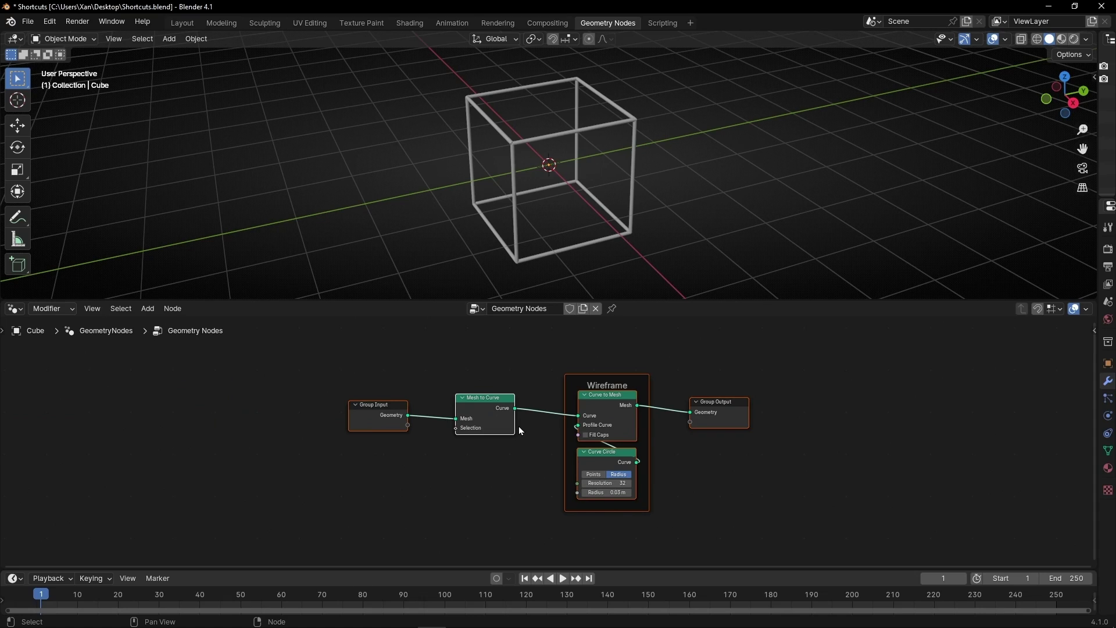
key("x")
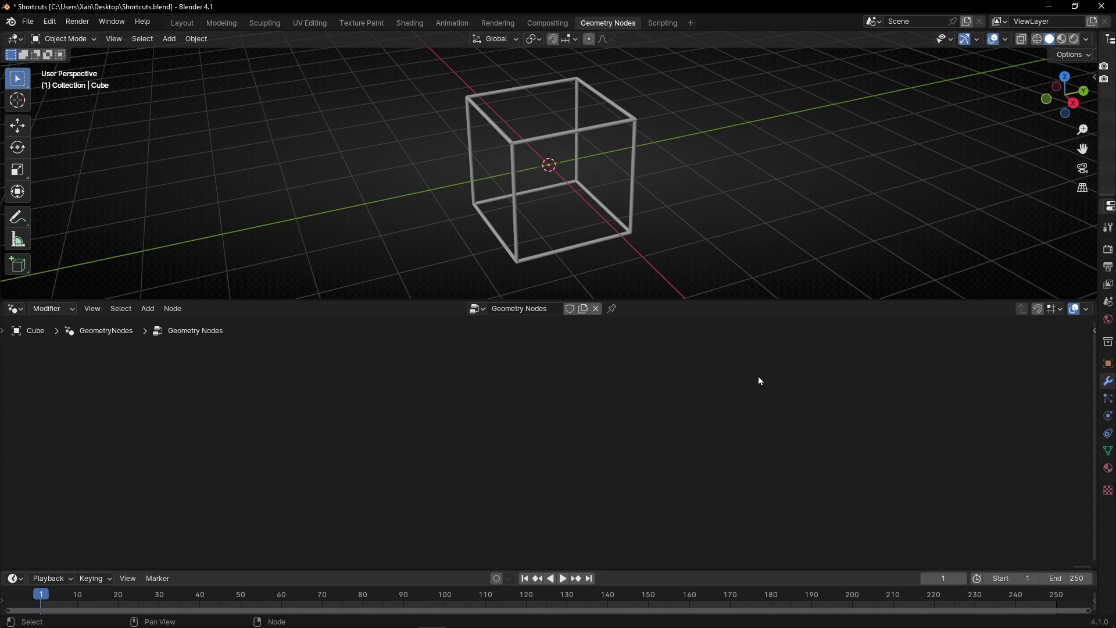
key("ctrl+z")
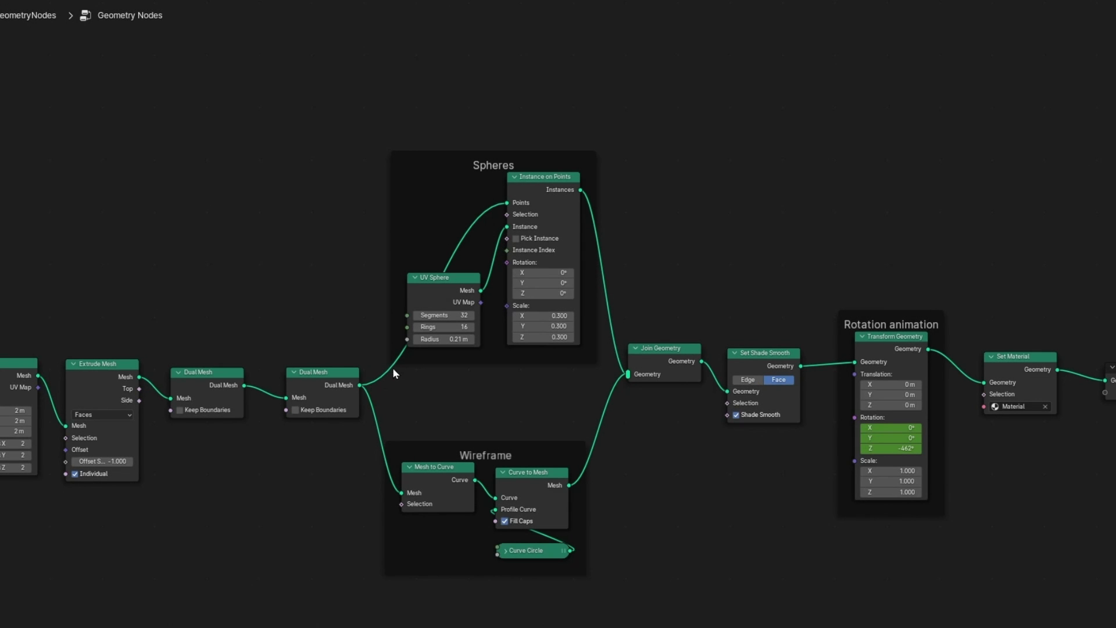
Step: Nudge the UV Sphere node down and add a reroute on the Dual Mesh to Instance on Points link, placed outside the Spheres frame near Points height
mouse_move(430, 303)
left_mouse_down()
mouse_move(458, 304)
mouse_move(435, 320)
mouse_move(433, 302)
left_mouse_up()
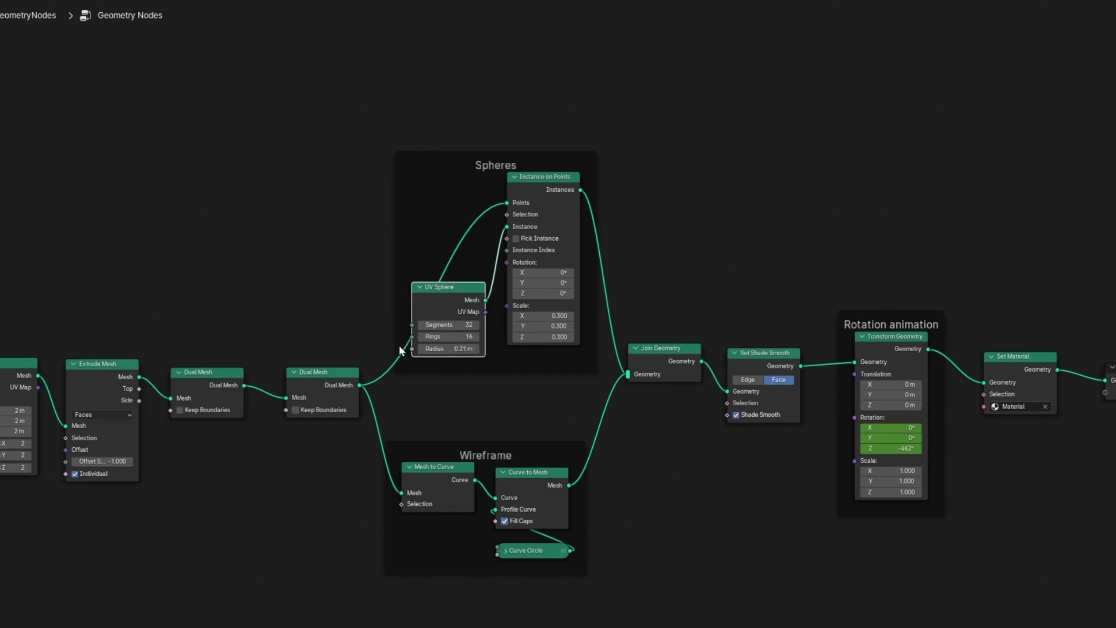
scroll(371, 381, "up", 4)
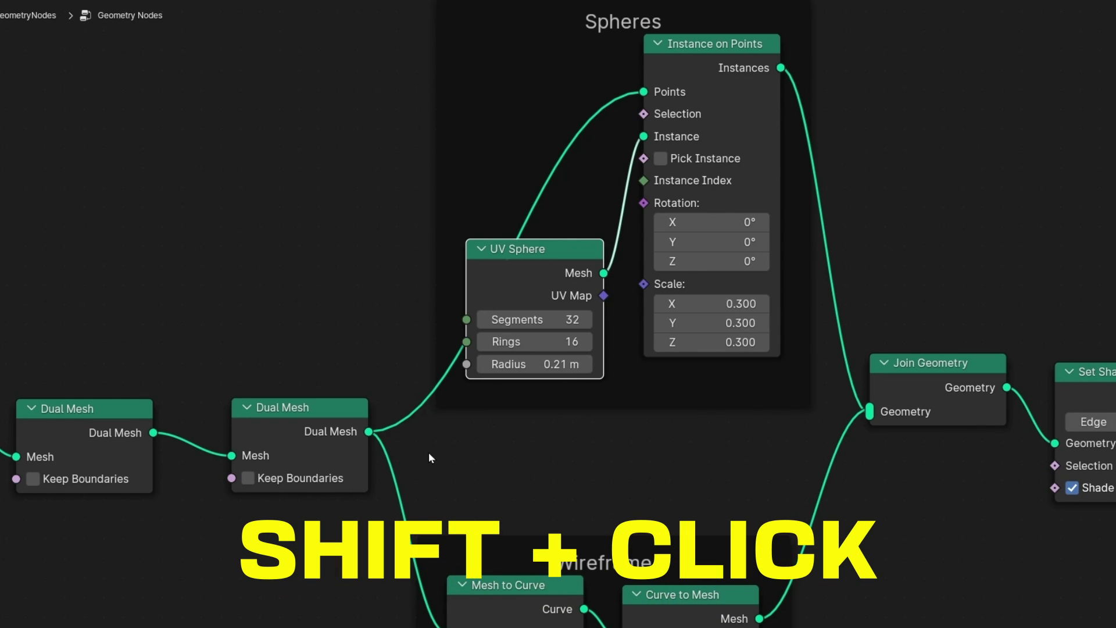
right_click_drag(428, 453, 388, 358, "shift")
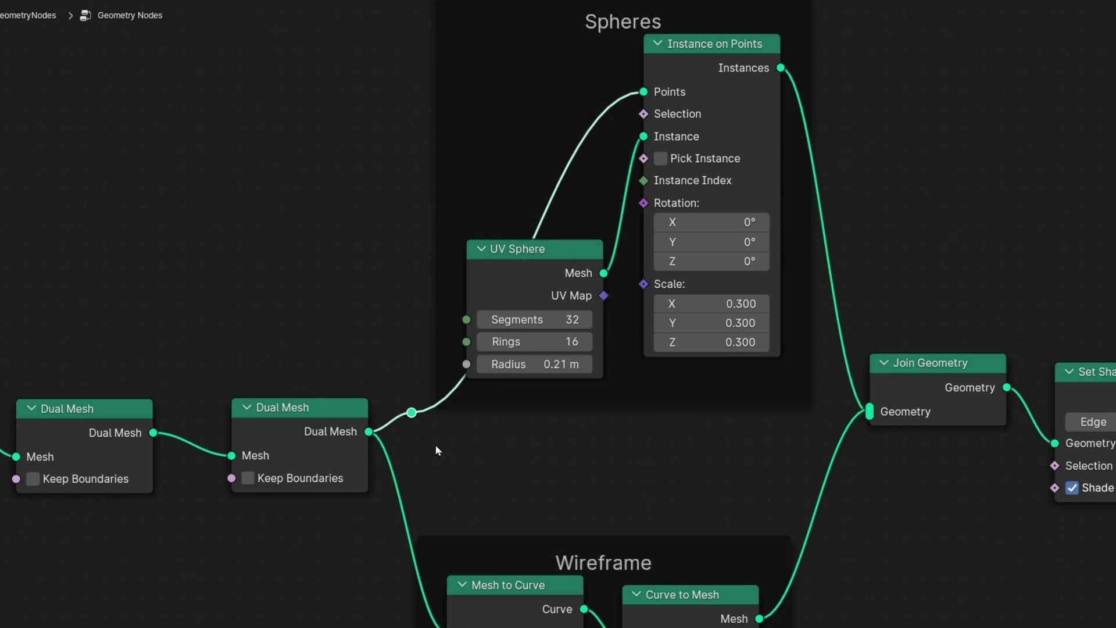
key("g")
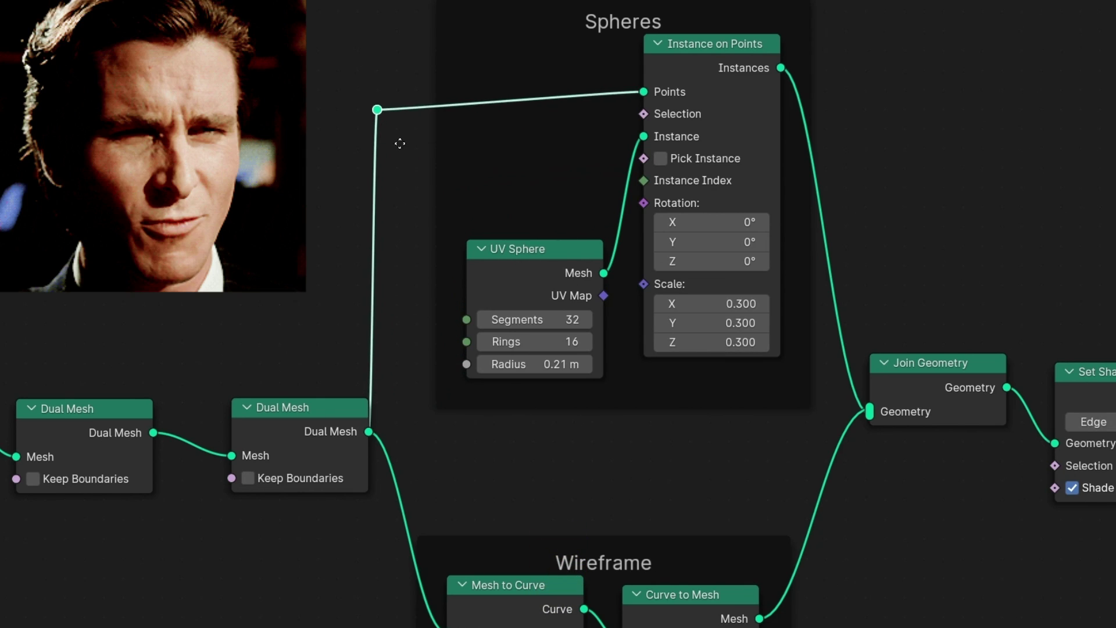
left_click(399, 138)
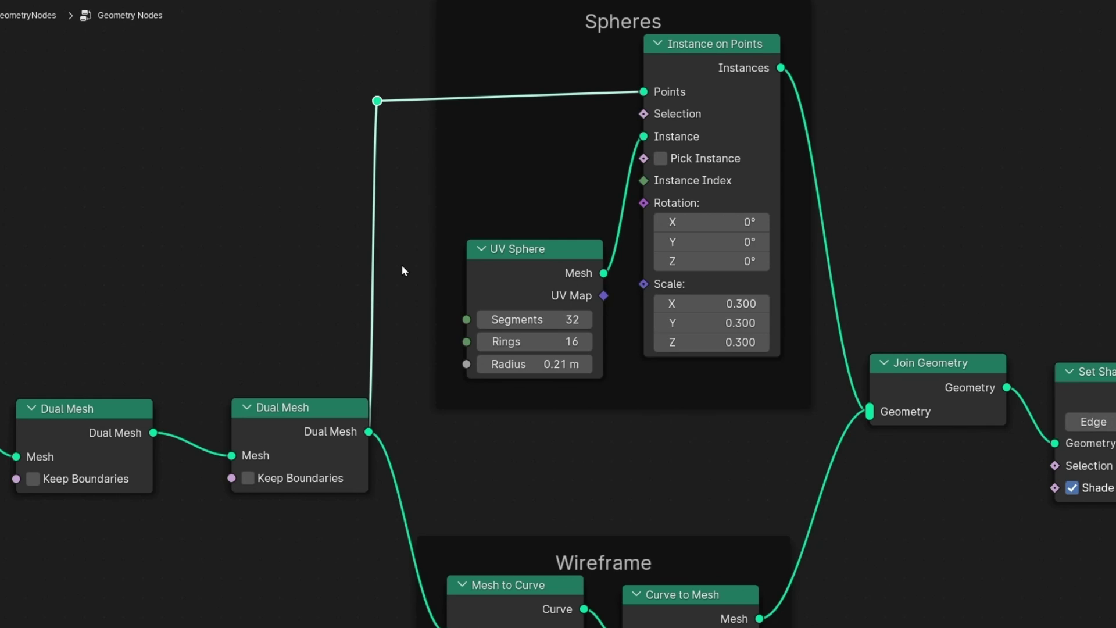
Step: Add a second reroute midway on the vertical link between Dual Mesh and the first reroute, aligned directly below that reroute
right_click_drag(386, 283, 298, 283, "shift")
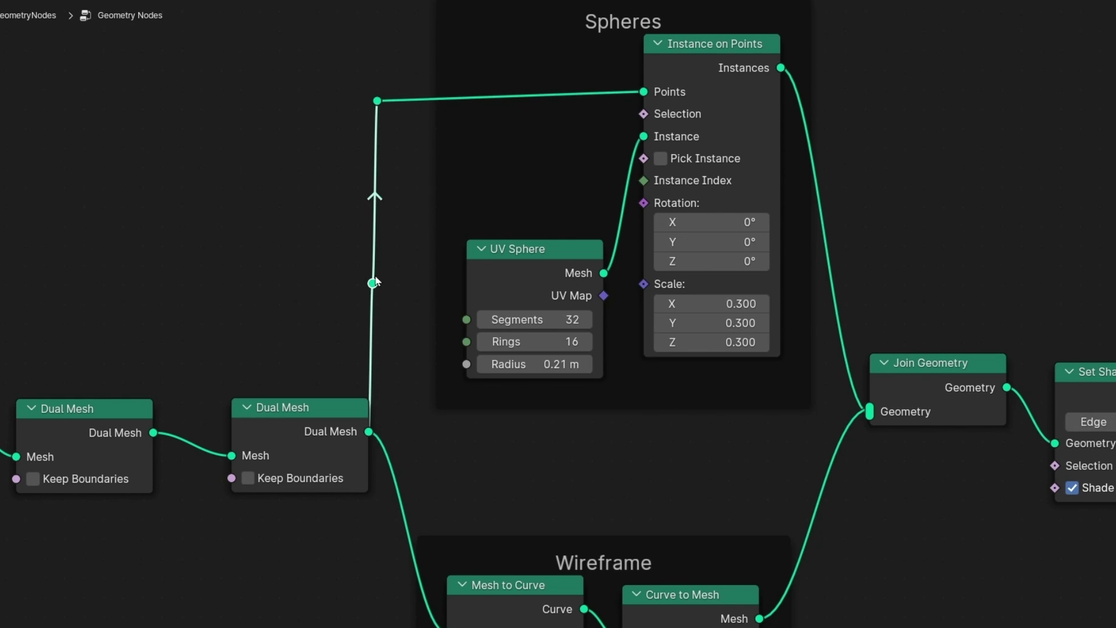
left_click_drag(375, 287, 381, 285)
mouse_move(379, 285)
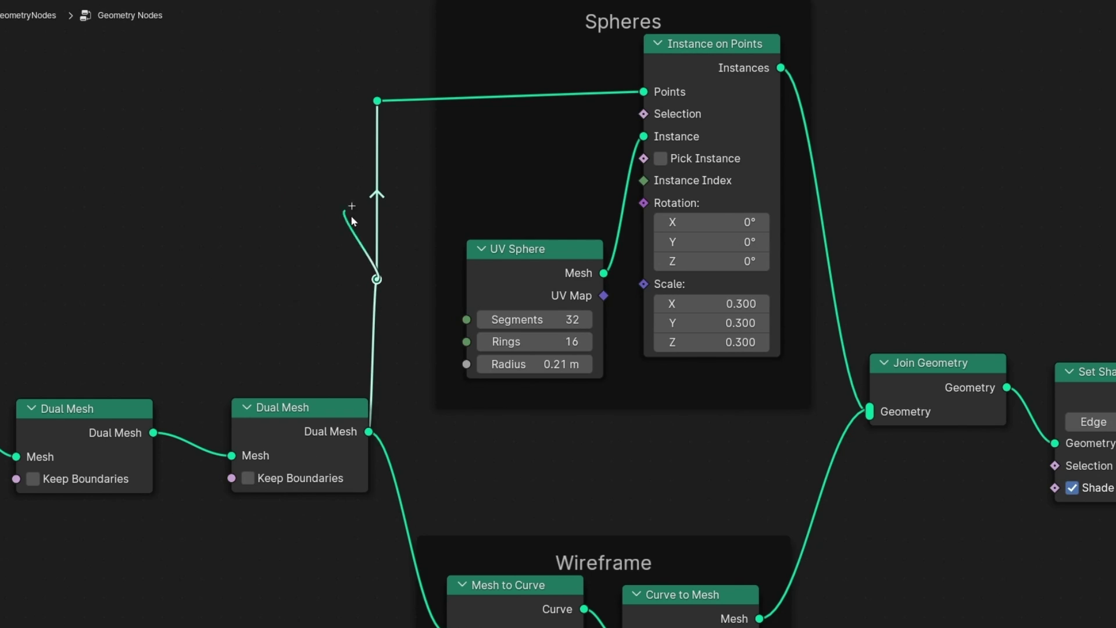
left_click_drag(377, 279, 289, 162)
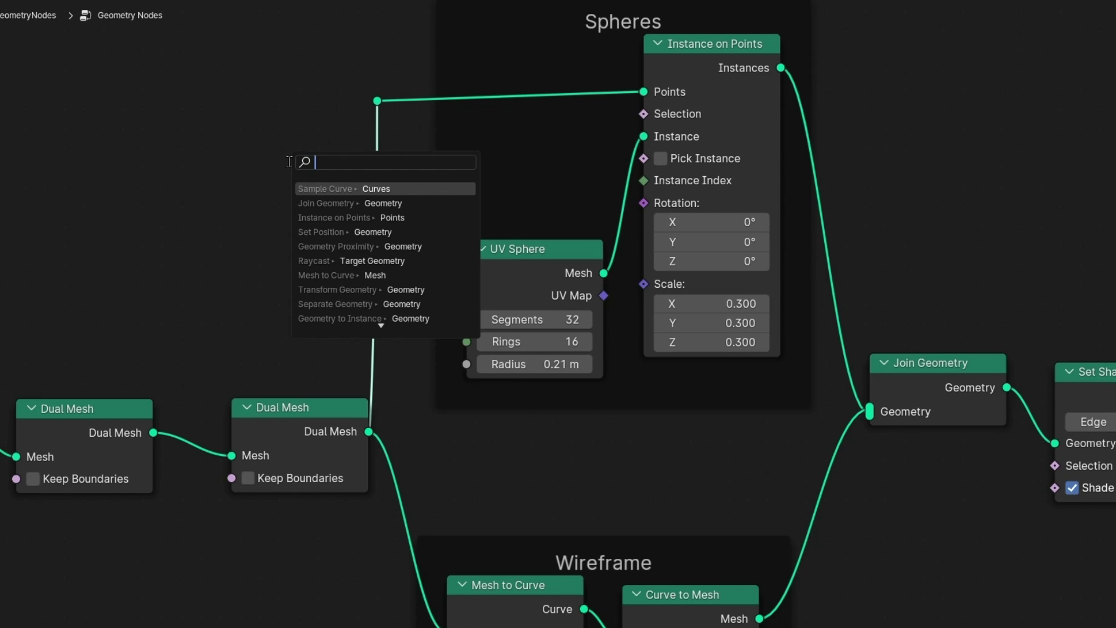
key("Escape")
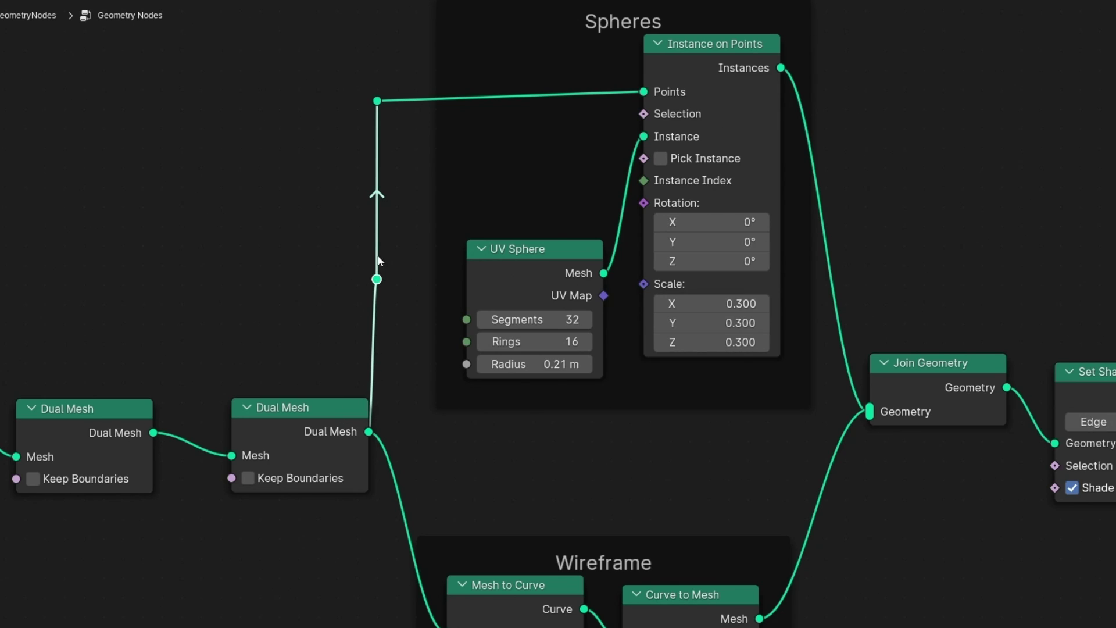
left_click_drag(334, 256, 396, 296)
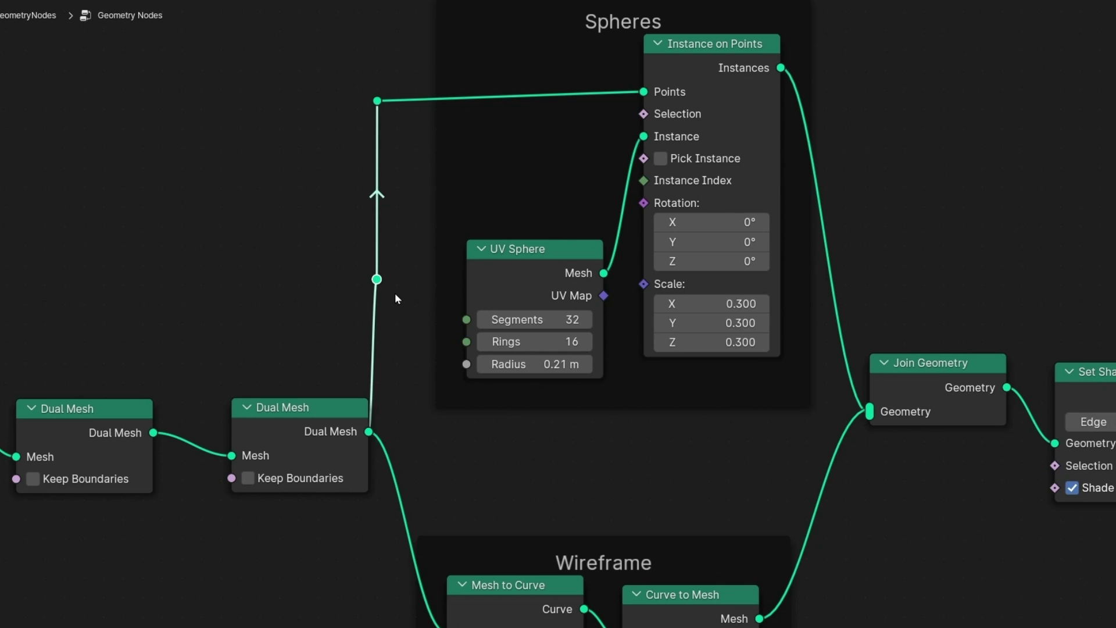
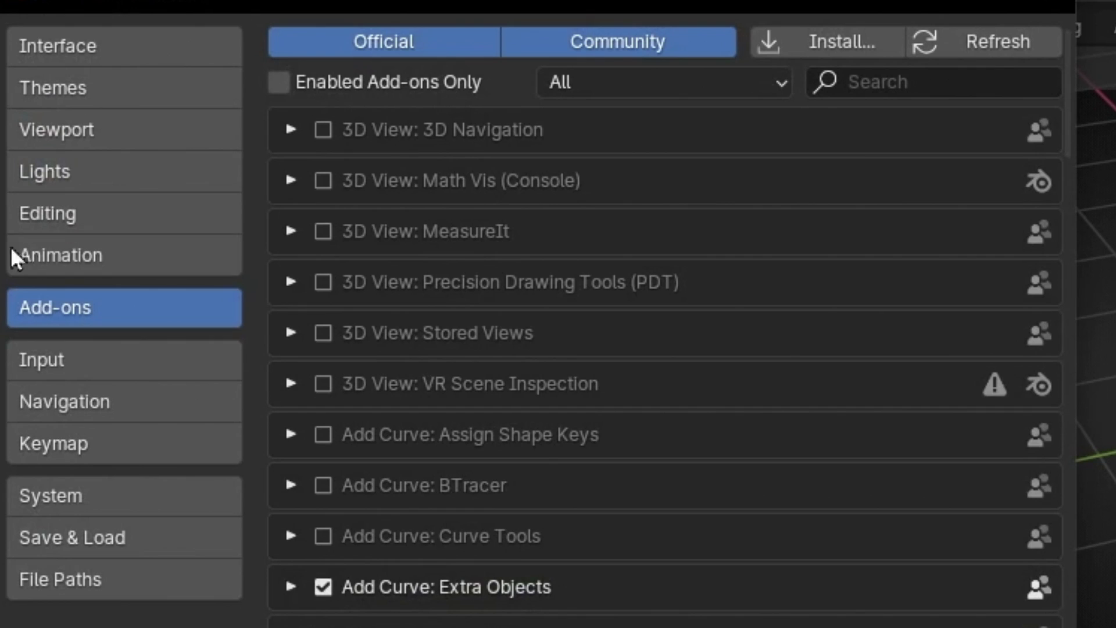
Step: Search the add-ons for "wra" and enable the Node Wrangler add-on
left_click(875, 83)
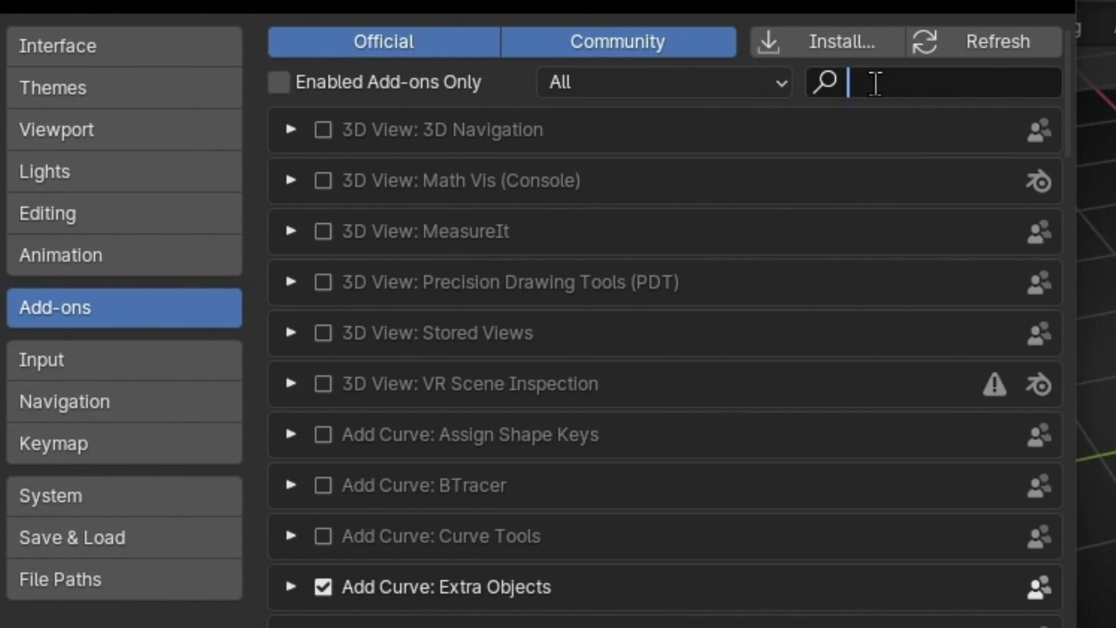
type("wra")
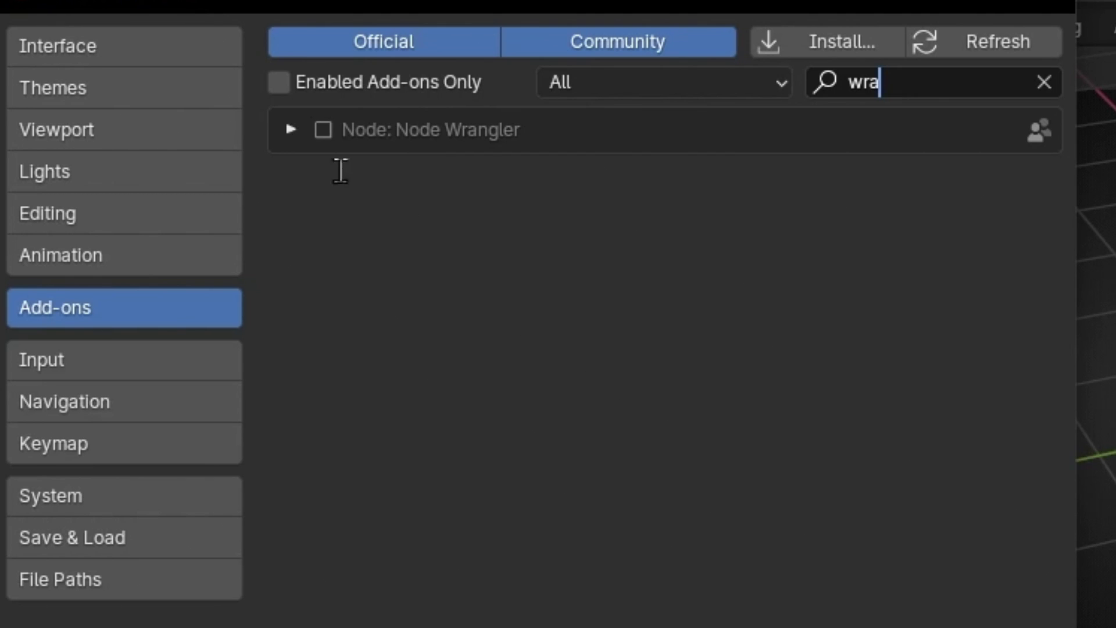
left_click(326, 129)
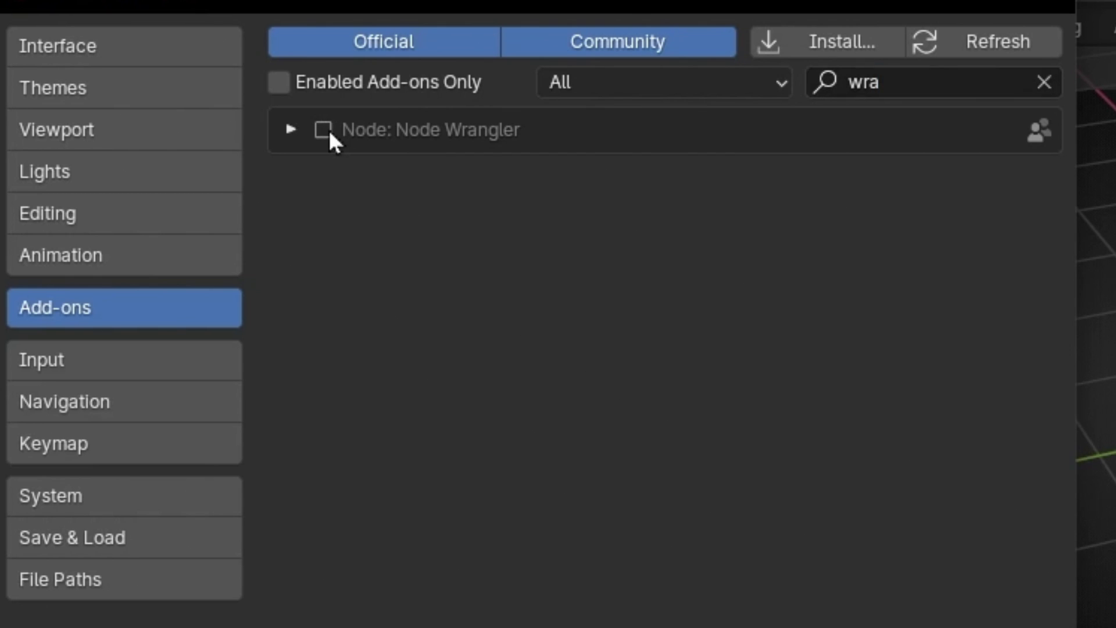
left_click(326, 129)
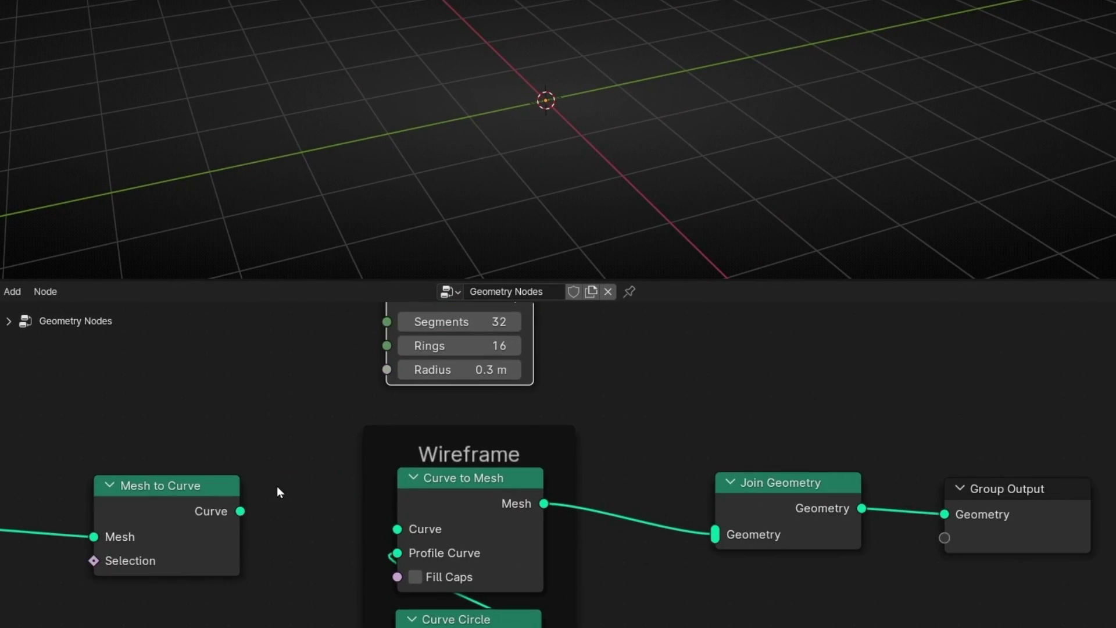
Step: Link the Mesh to Curve node's Curve output to the Curve input of Curve to Mesh using Lazy Connect
middle_click_drag(277, 491, 291, 417)
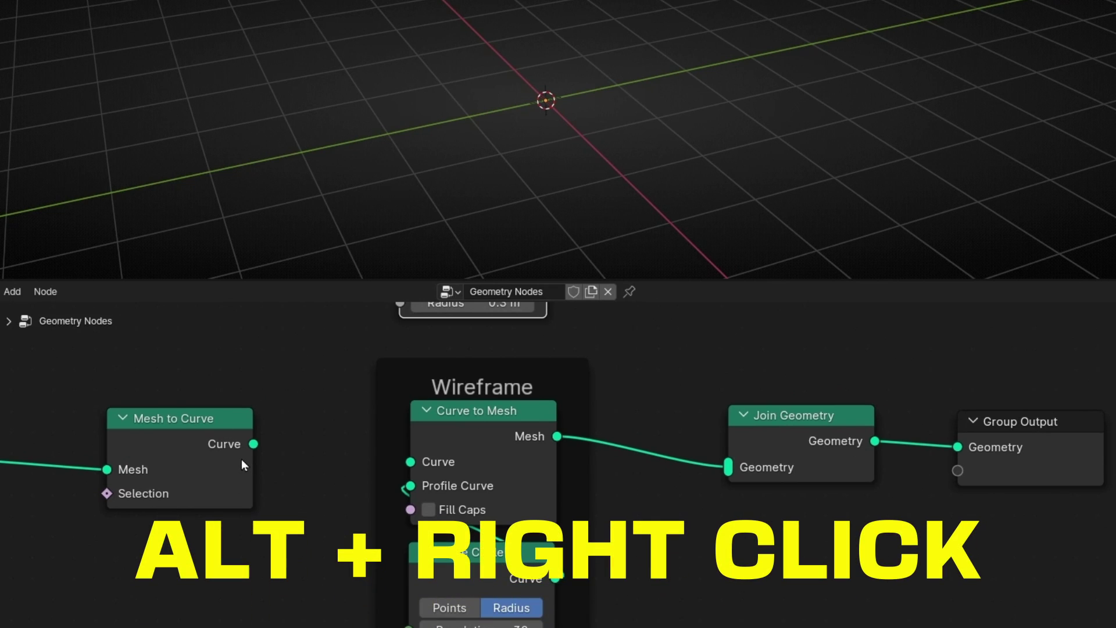
right_click_drag(236, 451, 256, 361, "alt")
right_click_drag(180, 477, 374, 454, "alt")
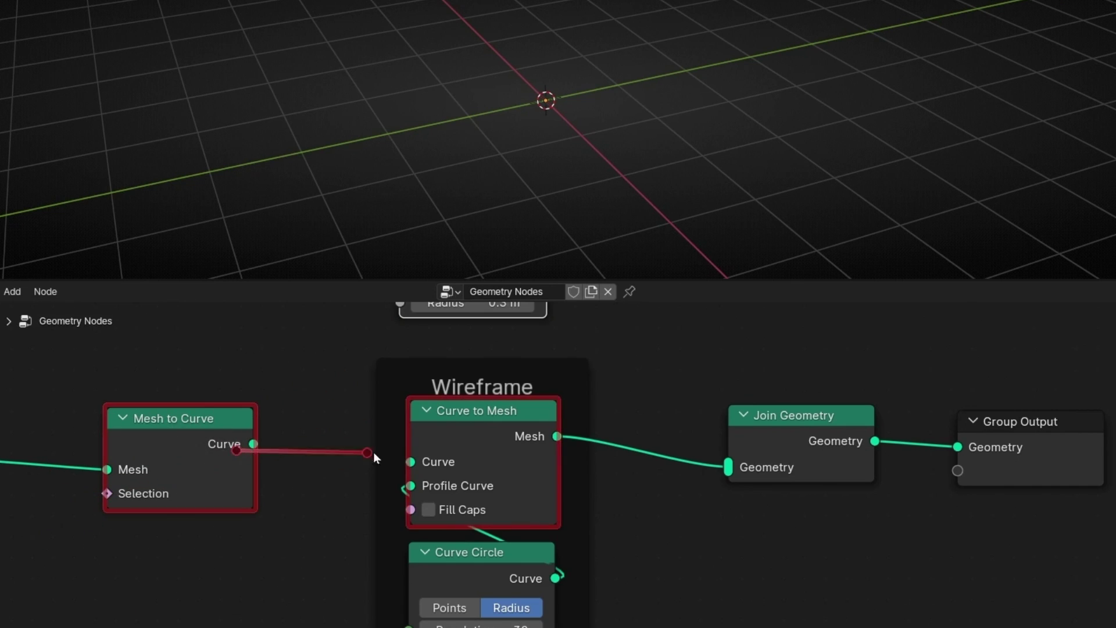
right_click_drag(437, 436, 473, 417, "alt")
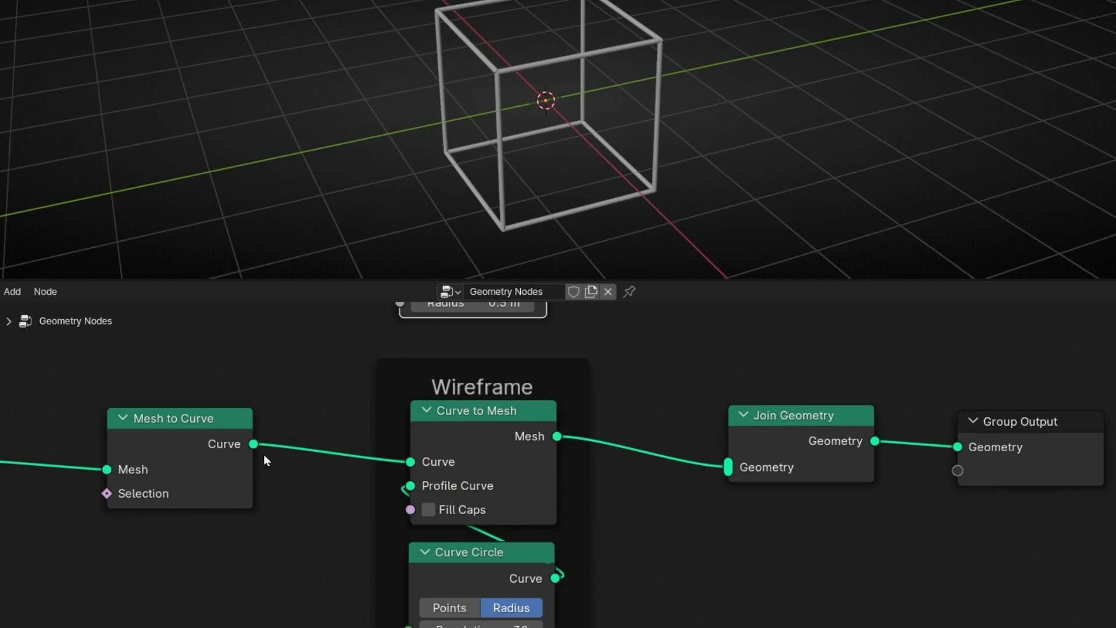
Step: Lazy Connect the UV Sphere's Mesh output to the Join Geometry node
scroll(497, 452, "down", 3)
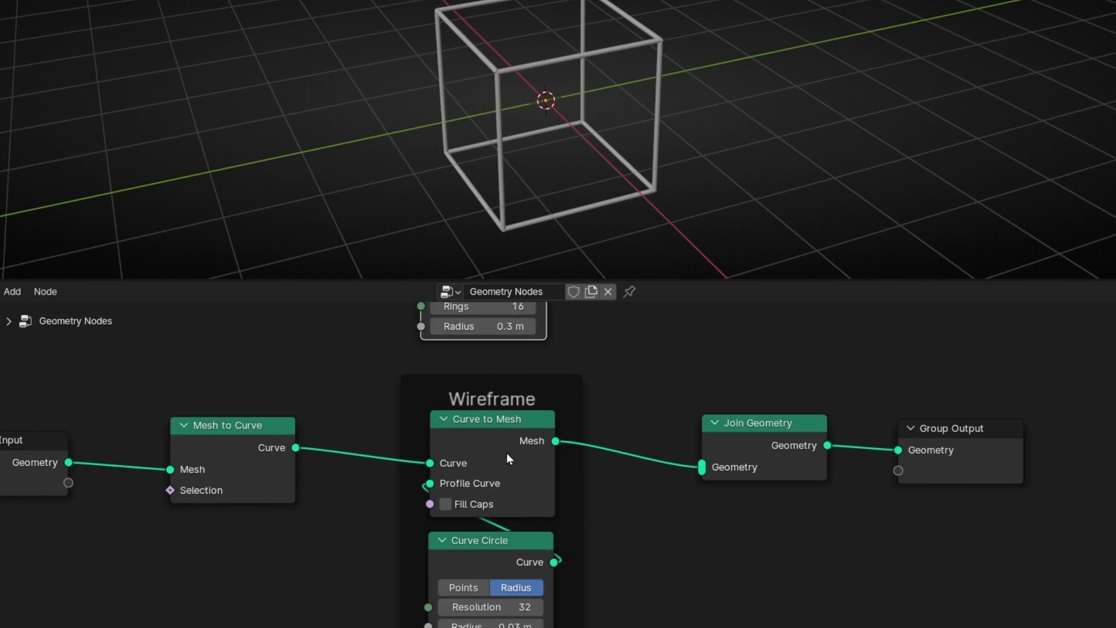
middle_click_drag(587, 388, 421, 439)
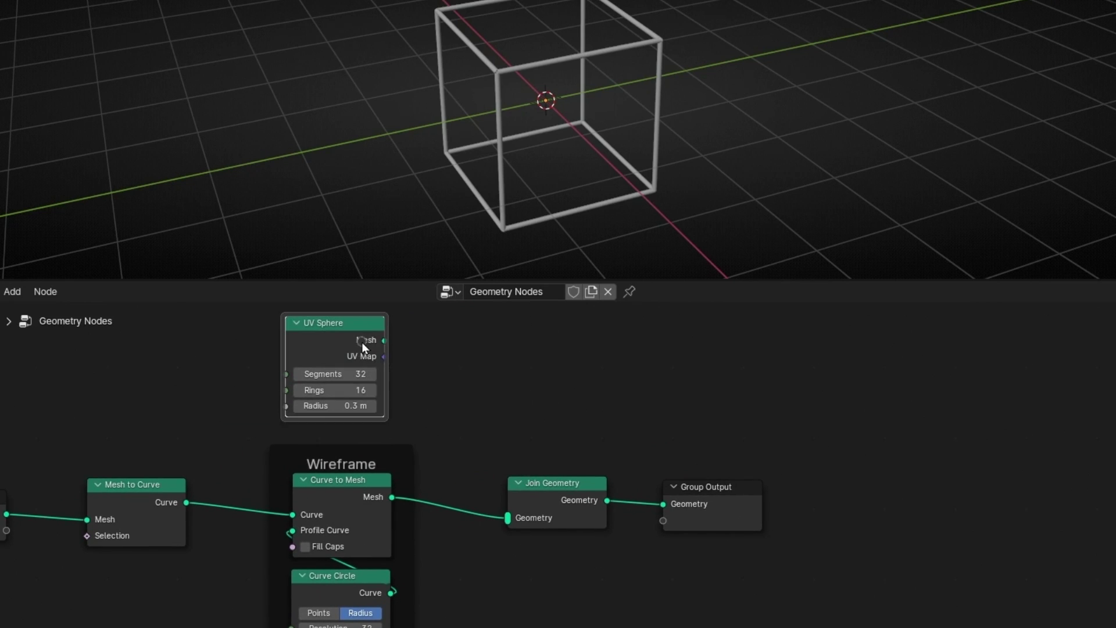
right_click_drag(361, 342, 583, 504, "alt")
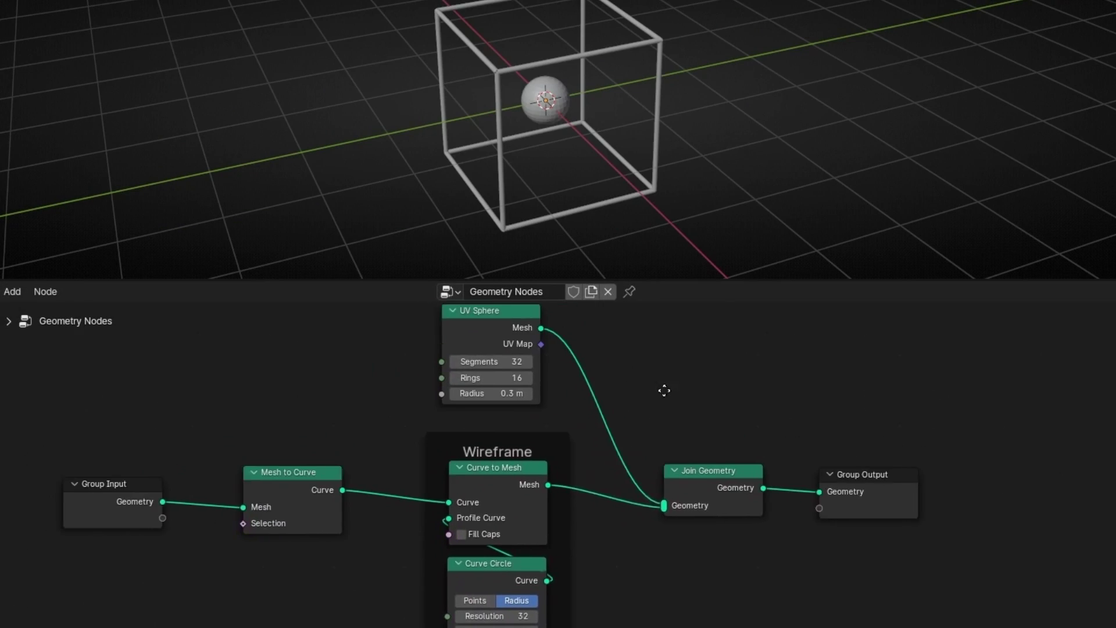
Step: Attach a Viewer node to the Mesh to Curve output and place it just above, between Mesh to Curve and UV Sphere
middle_click_drag(665, 391, 632, 371)
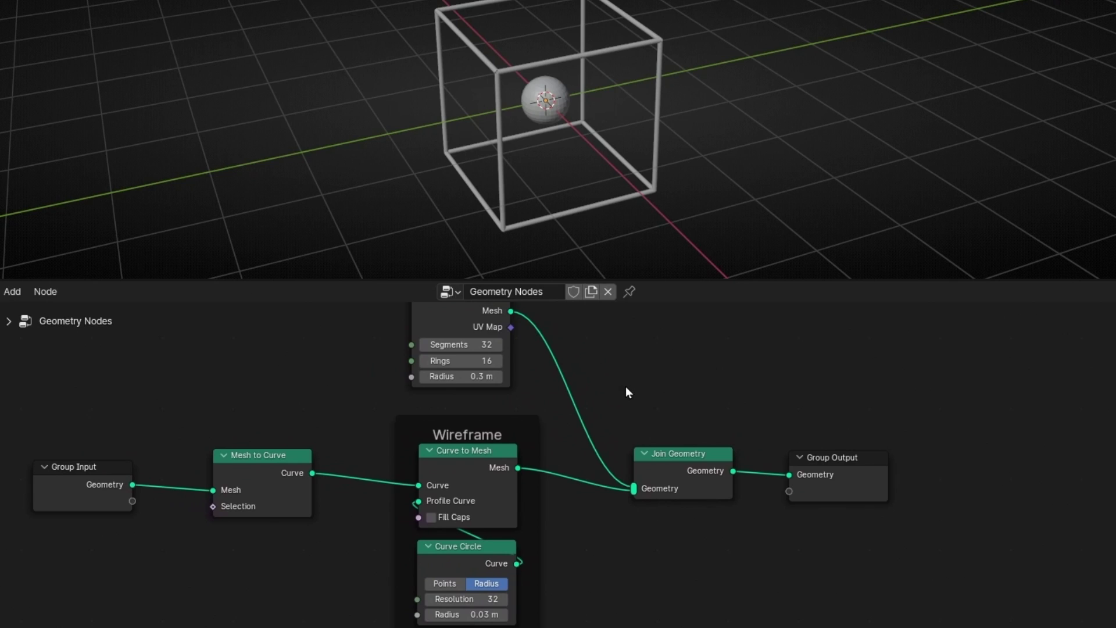
scroll(503, 437, "down", 1)
middle_click_drag(378, 429, 438, 425)
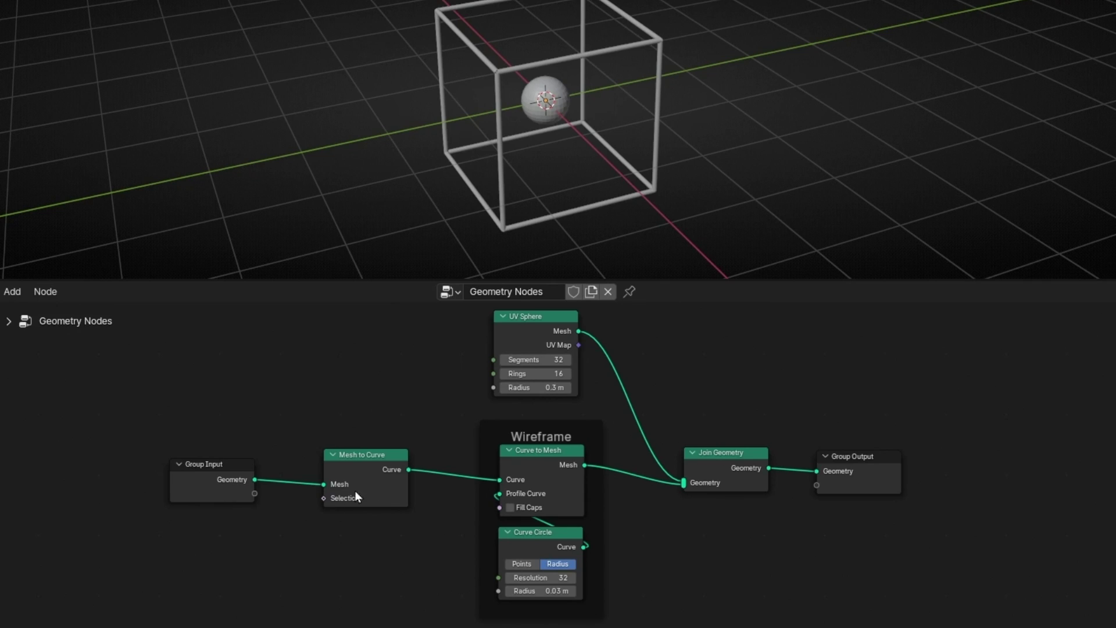
left_click(381, 482, "ctrl+shift")
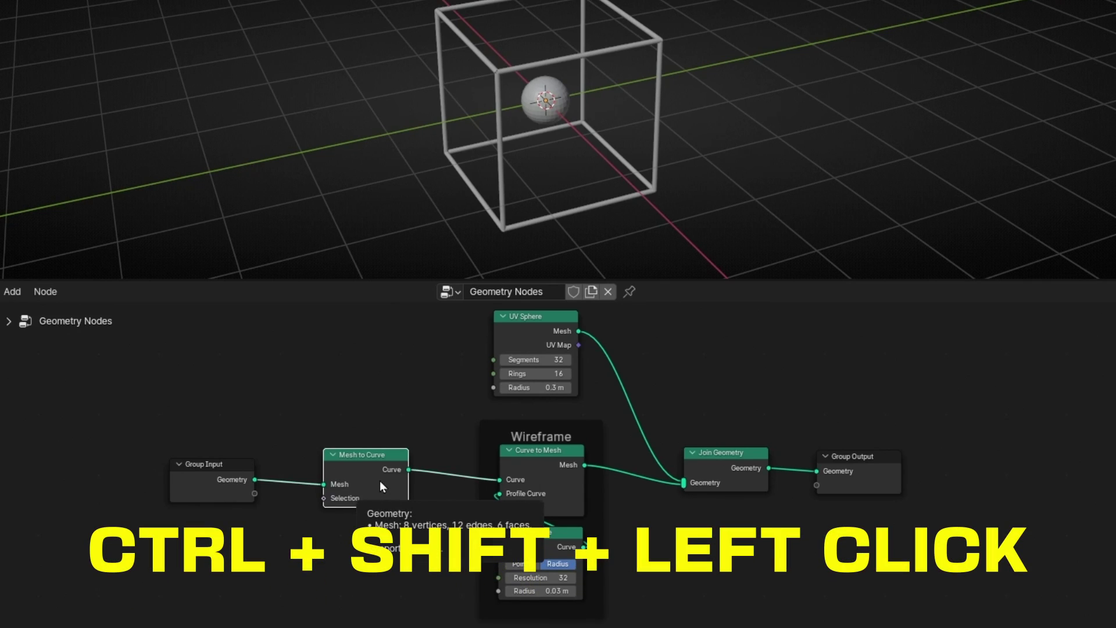
left_click(379, 480, "ctrl+shift")
left_click_drag(478, 472, 417, 384)
scroll(413, 395, "up", 4)
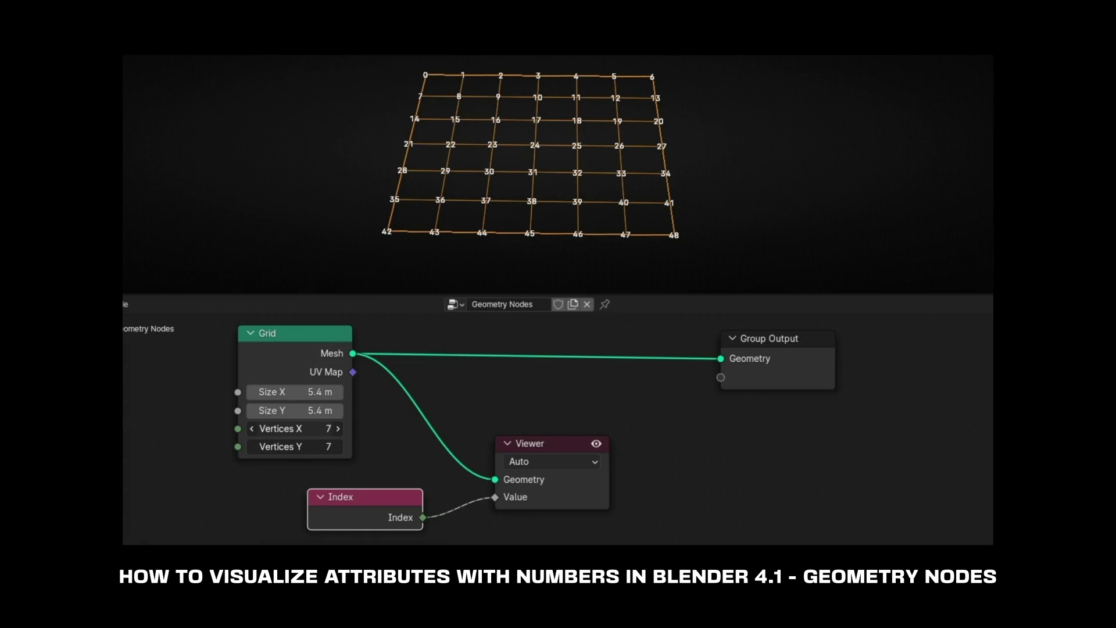
middle_click_drag(494, 192, 754, 175)
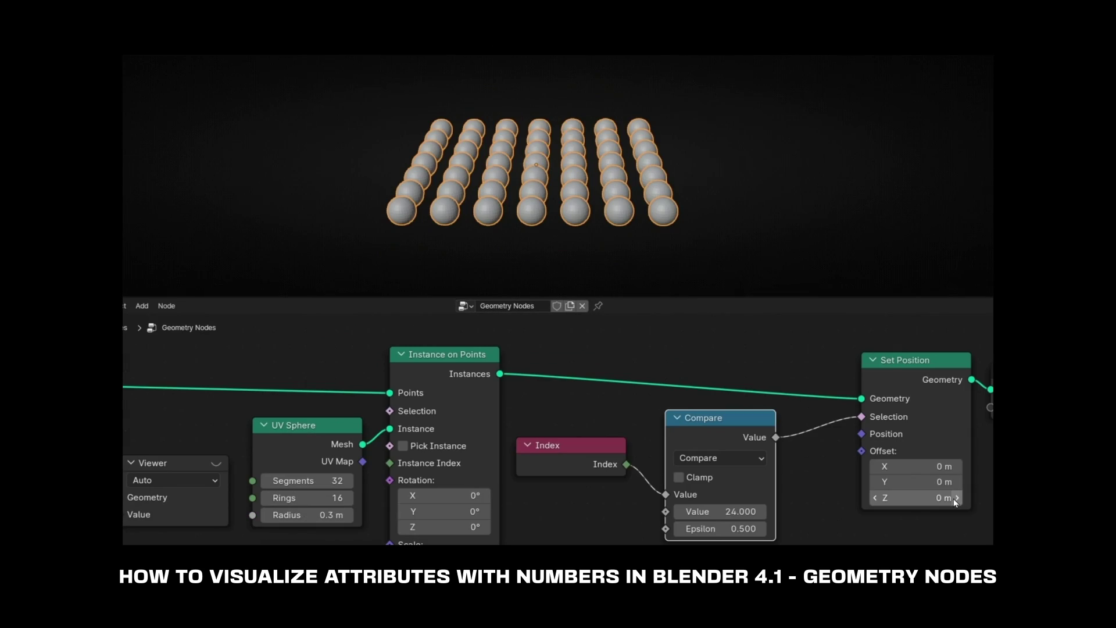
left_click_drag(954, 500, 1046, 497)
middle_click_drag(477, 139, 511, 148)
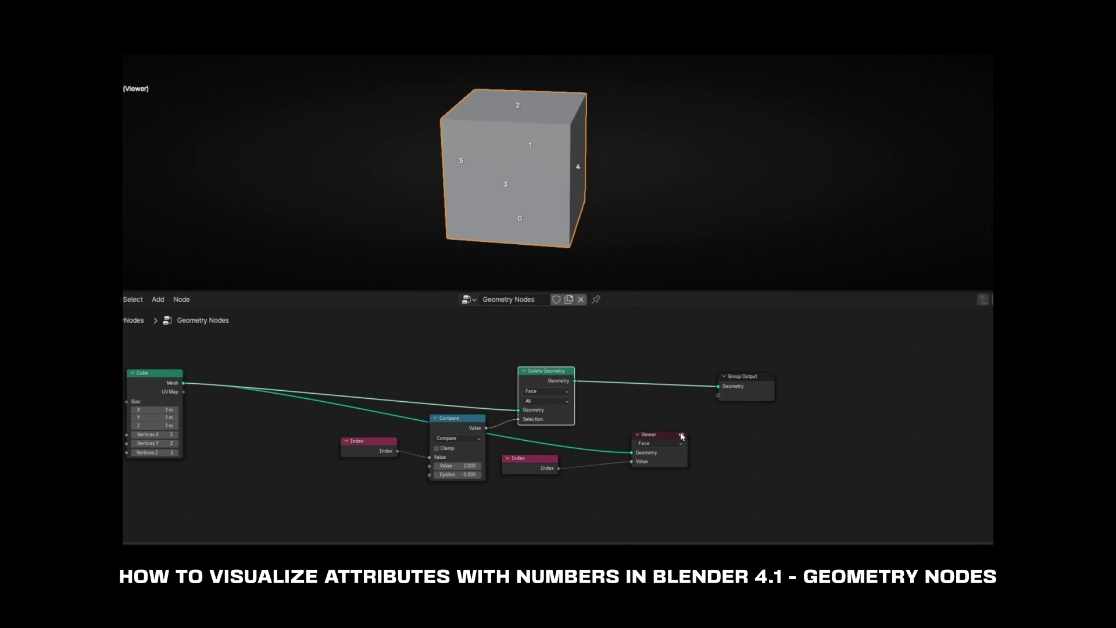
left_click(682, 435)
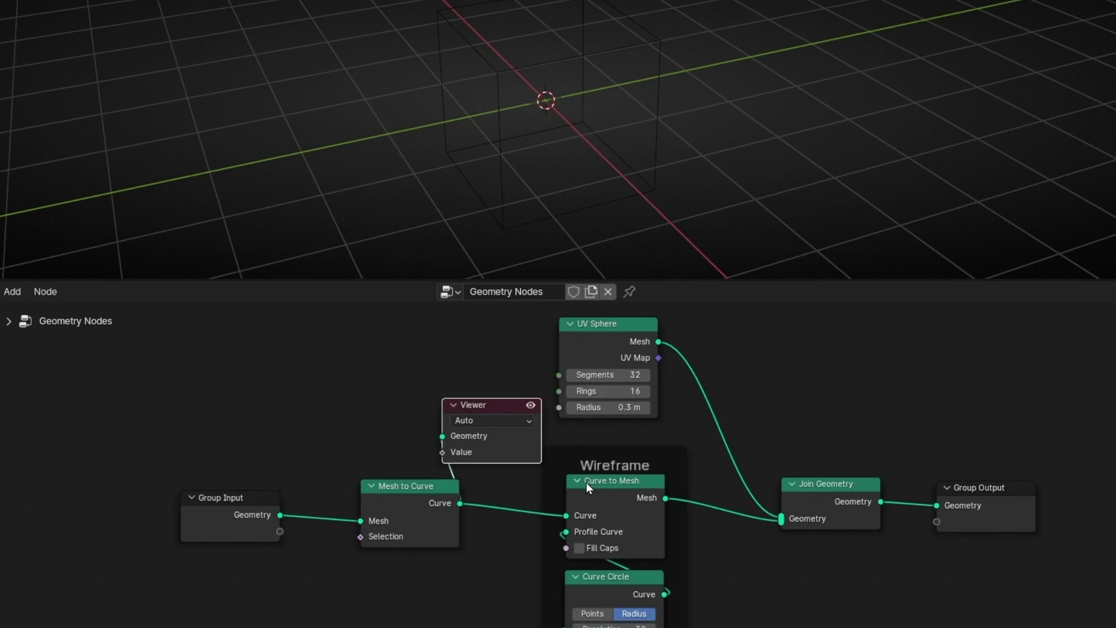
Step: Preview the Curve to Mesh output through the Viewer node, and switch the Viewer to the Join Geometry output
scroll(586, 482, "down", 2)
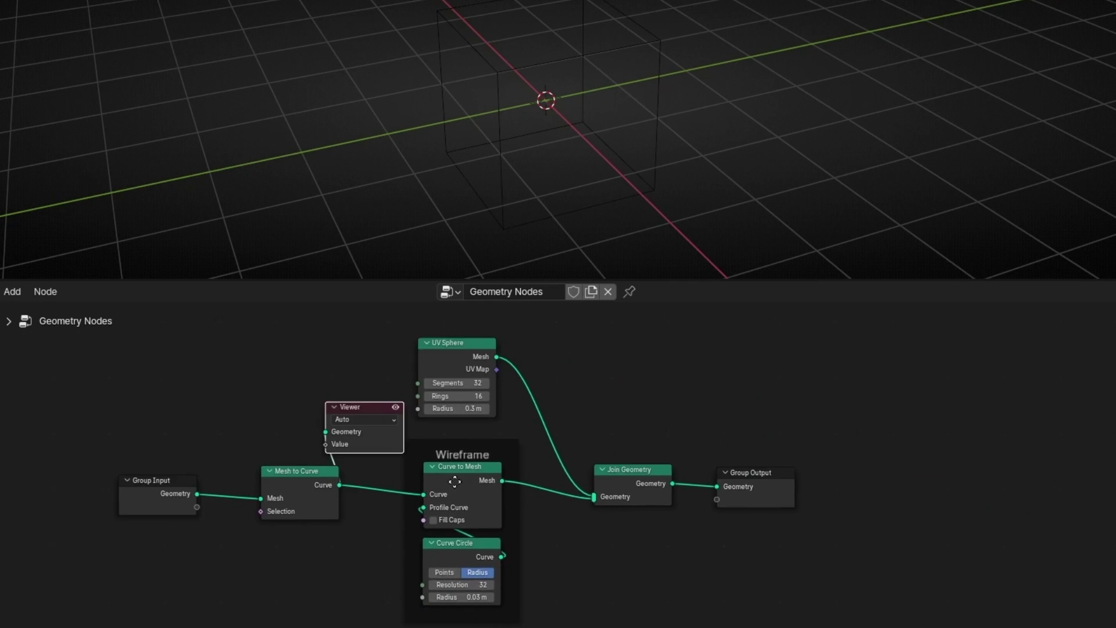
middle_click_drag(586, 483, 501, 504)
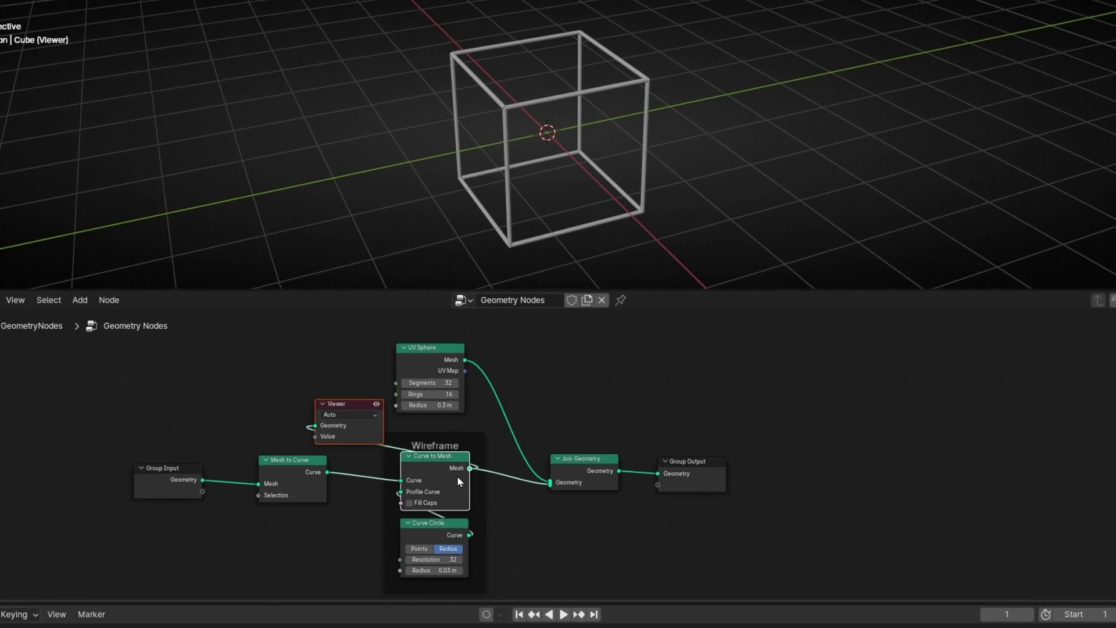
left_click(587, 493, "ctrl+shift")
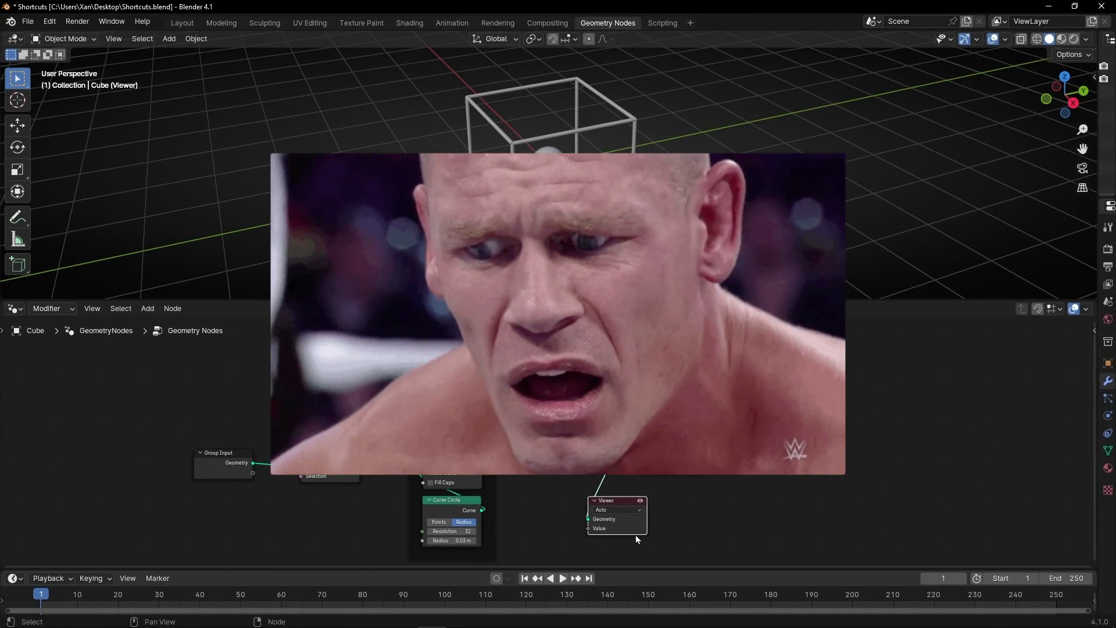